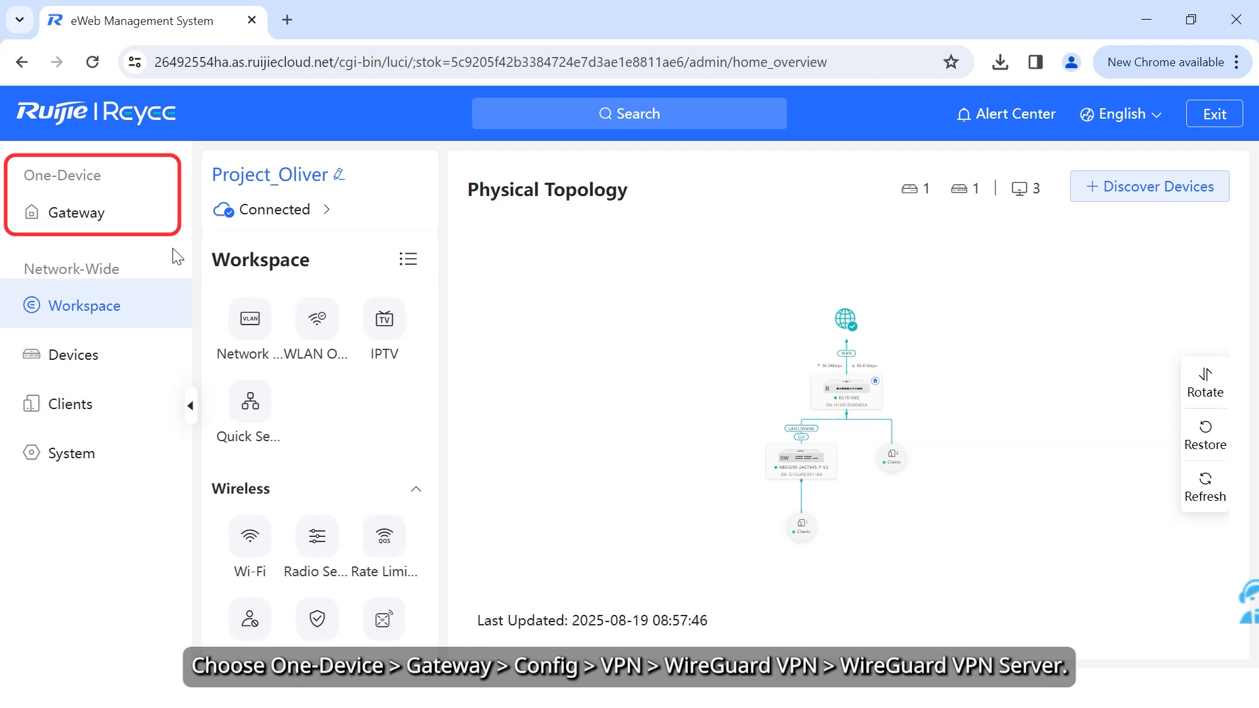
Step: Add a WireGuard VPN server policy on the gateway and name it wireguard_vpn
left_click(99, 220)
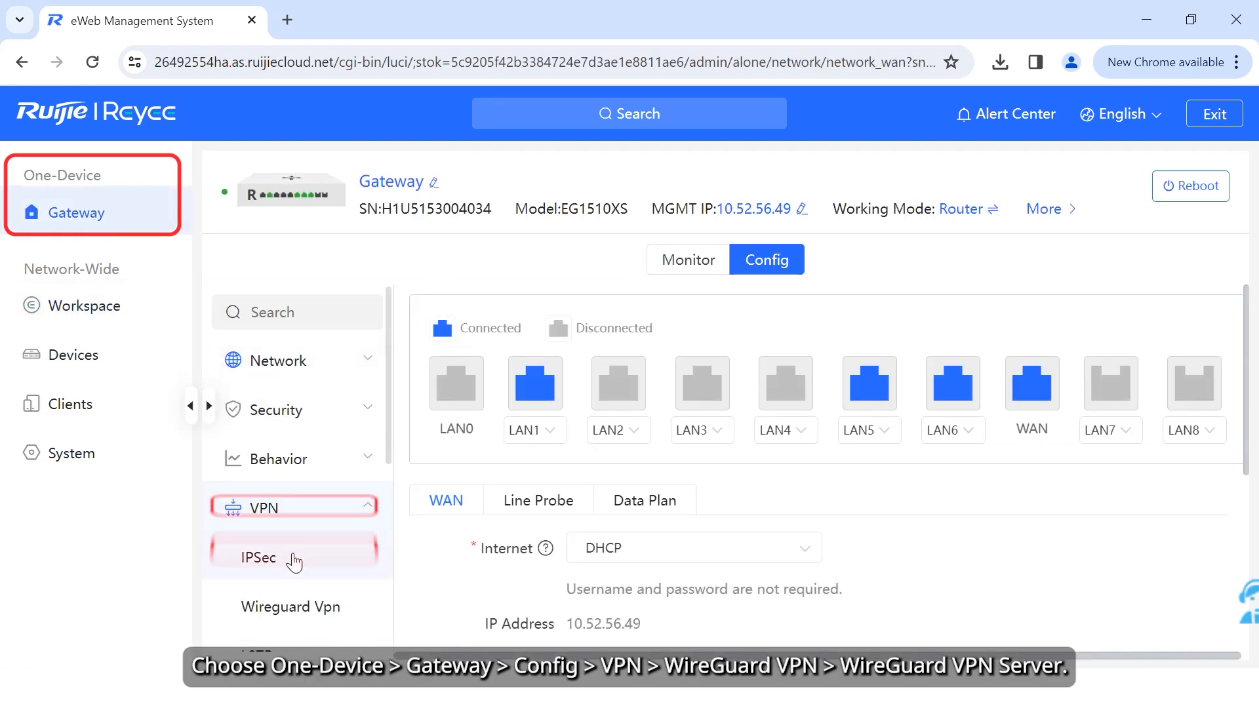
left_click(292, 607)
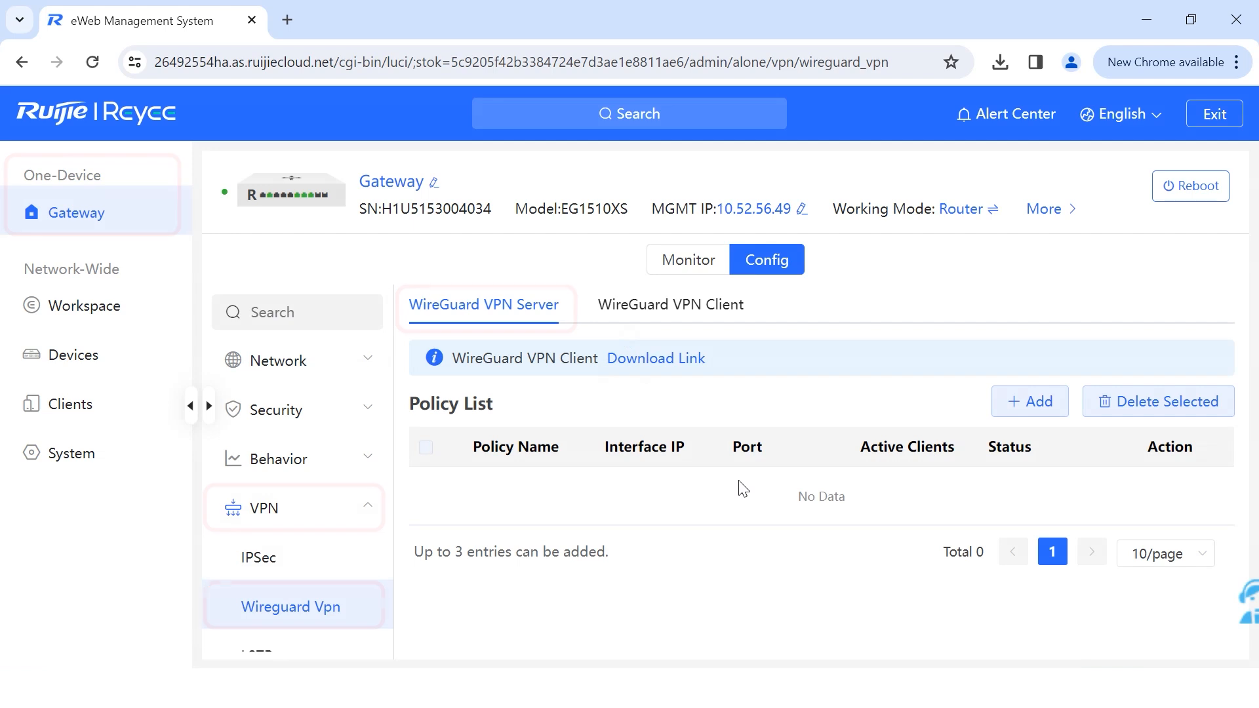
left_click(1013, 401)
left_click(520, 255)
type("wireg")
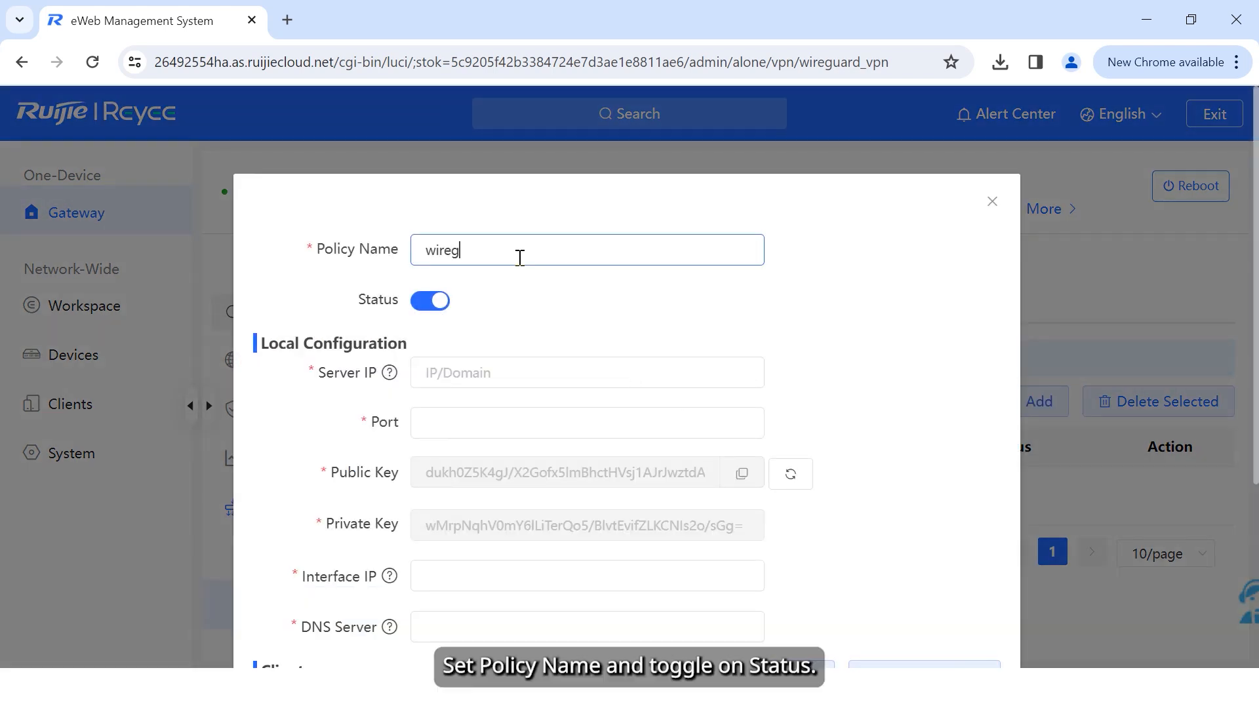
type("uard_vpn")
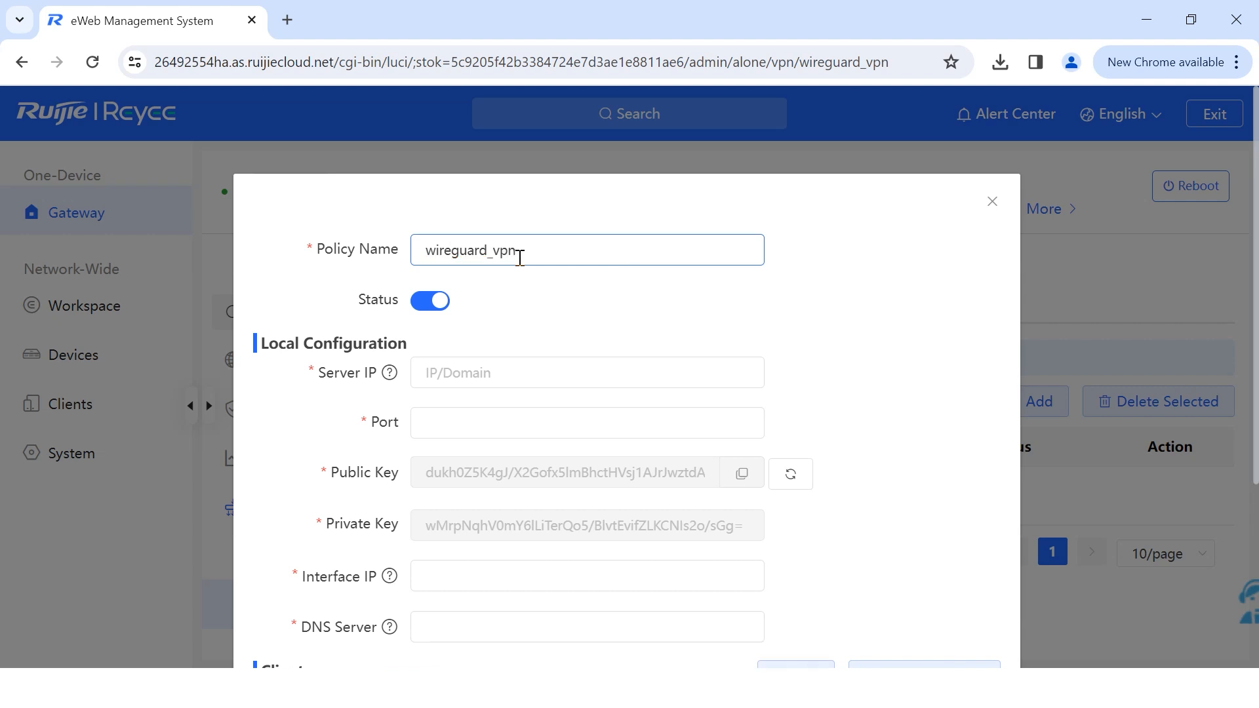
left_click(527, 289)
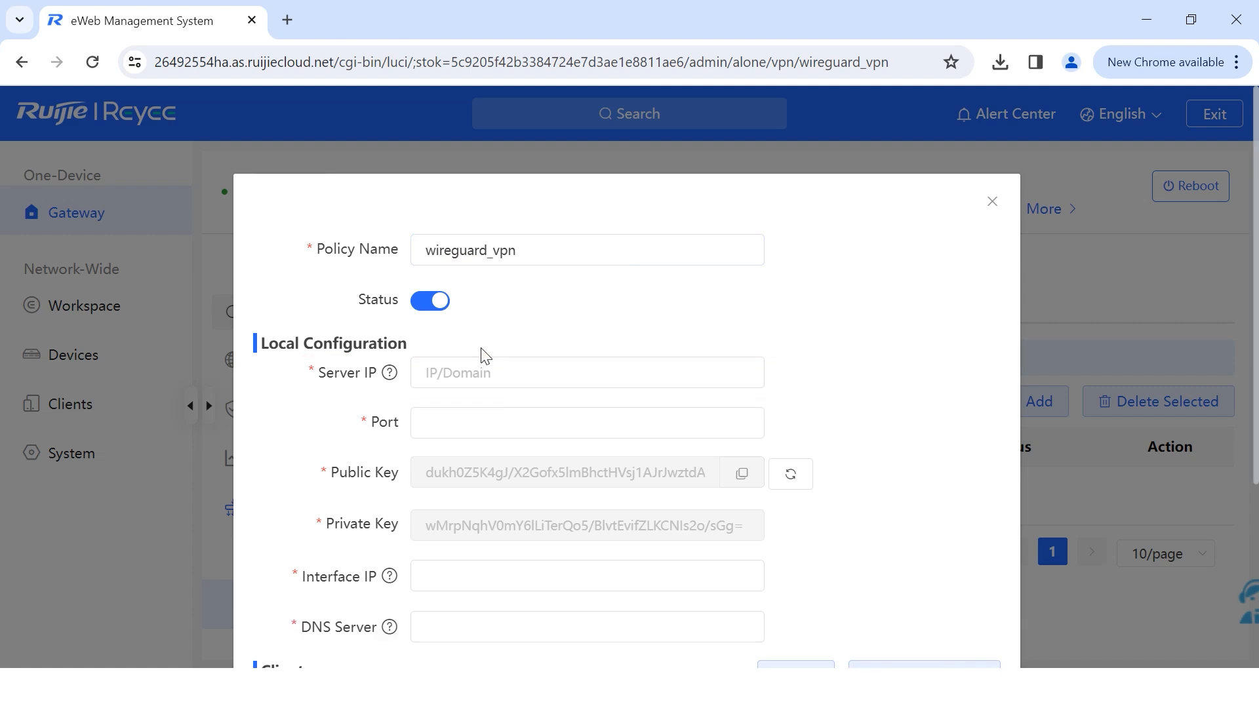
Step: Set the policy's server IP to 10.52.56.49 and its port to 51820
left_click(473, 369)
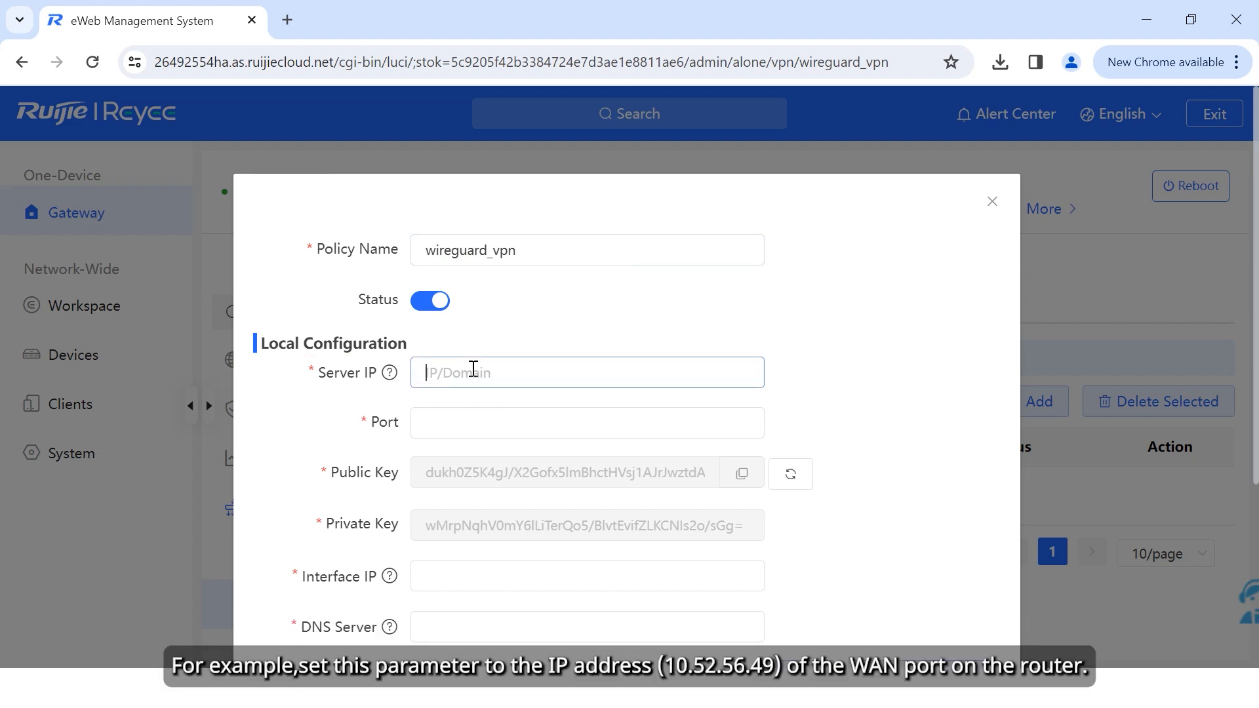
type("10.52.56.49")
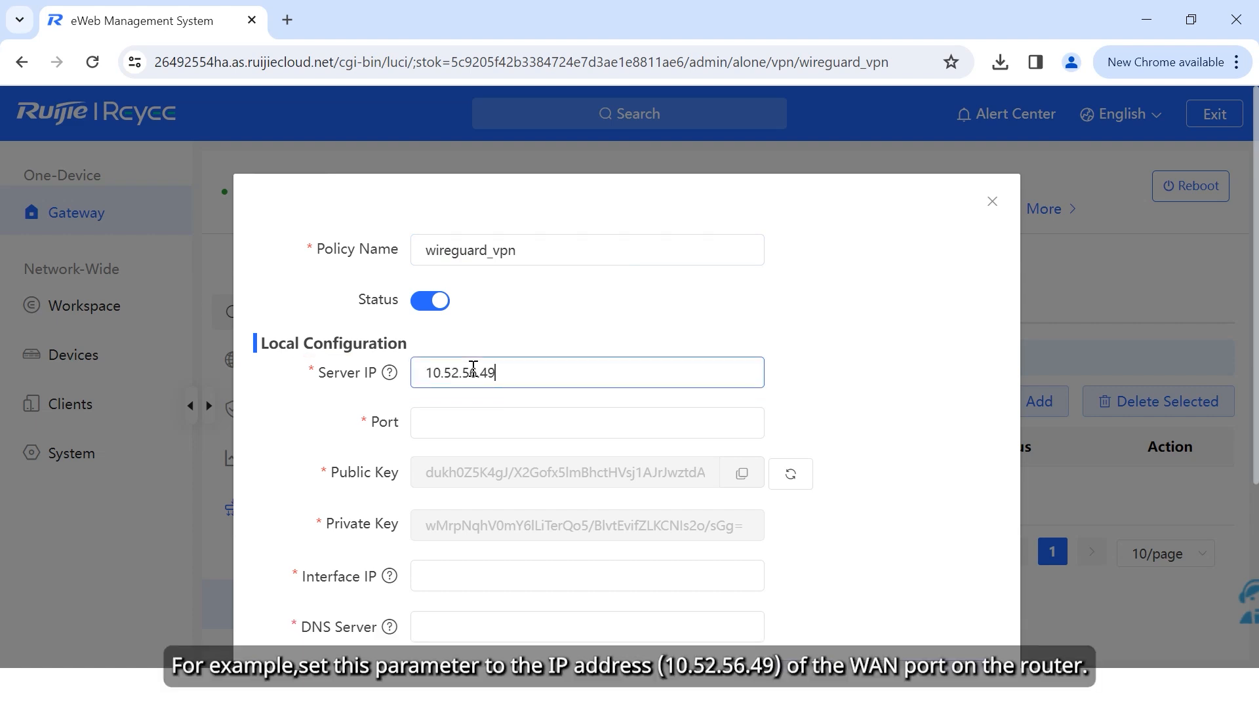
left_click(513, 433)
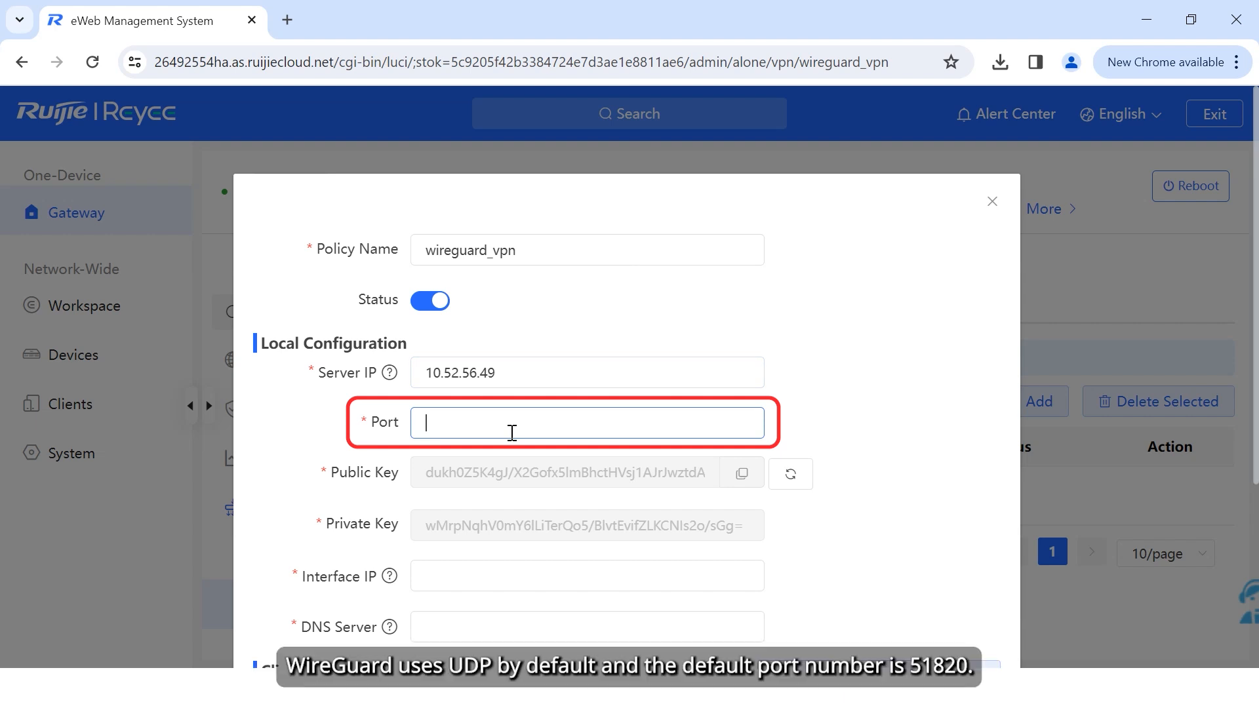
type("51")
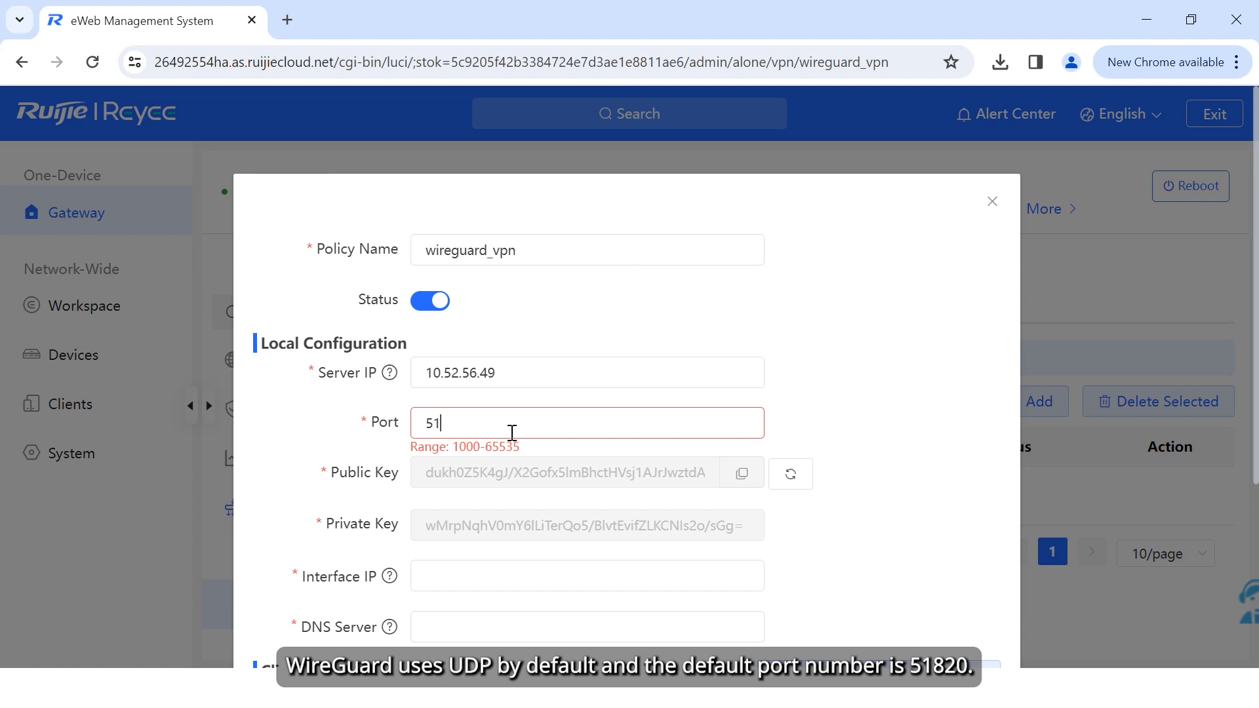
type("820")
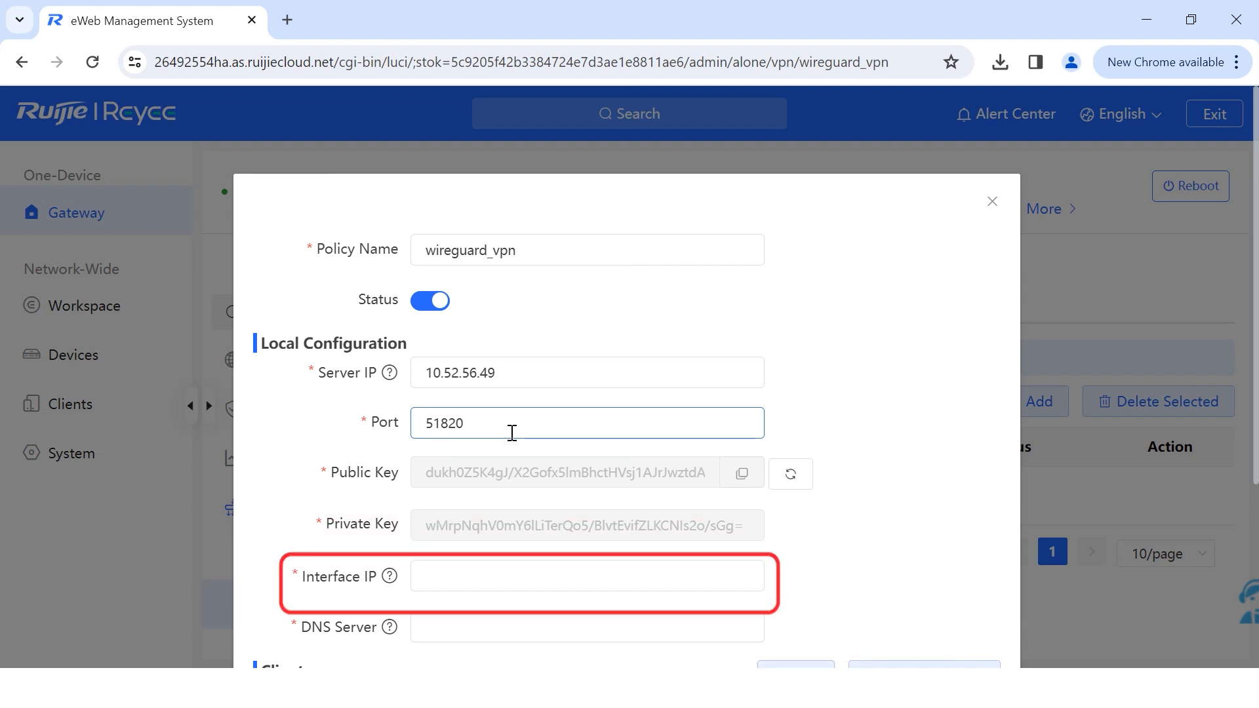
Step: Set the server's interface IP to 10.10.1.1/24 and the DNS server to 114.114.114.114
left_click(485, 575)
type("10.10")
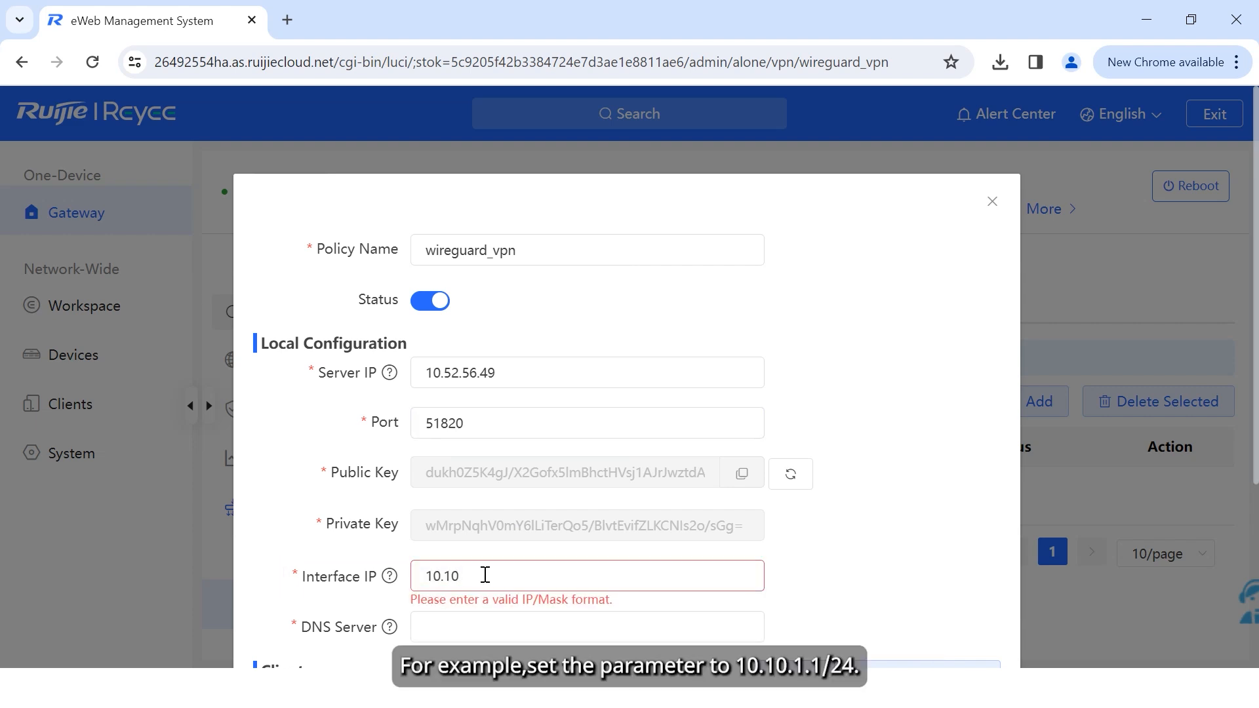
type(".1.1/24")
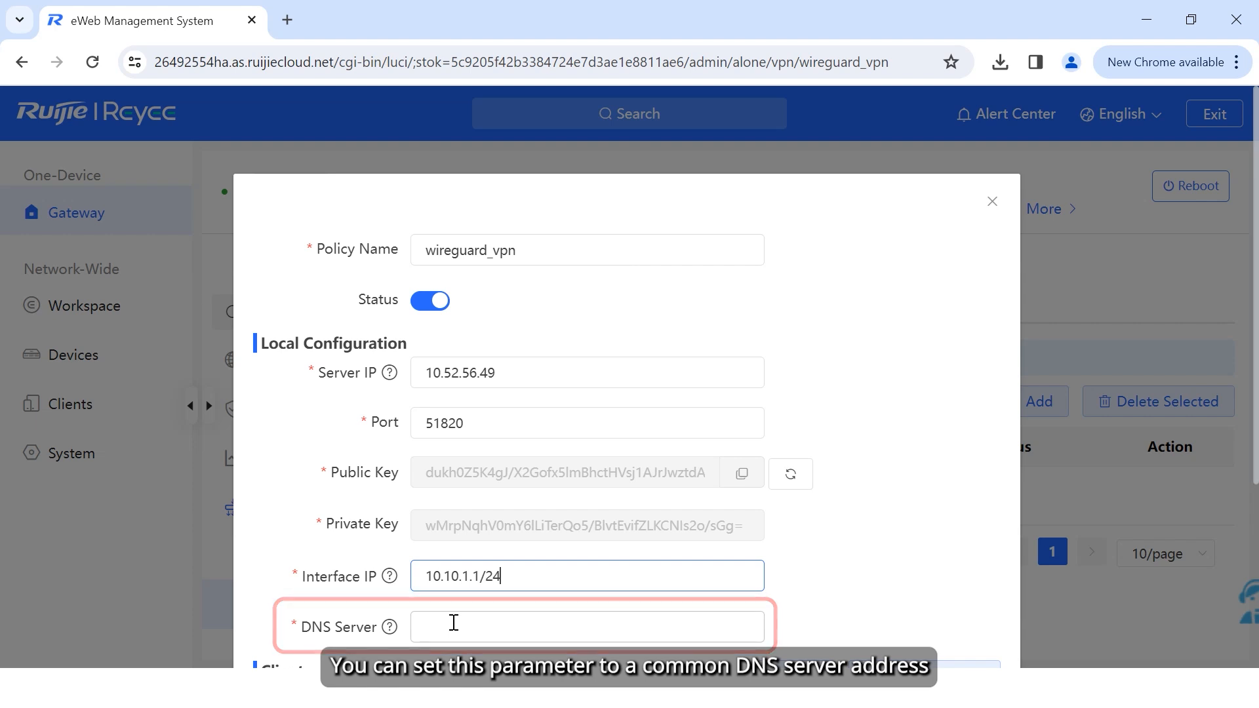
left_click(453, 623)
type("114.")
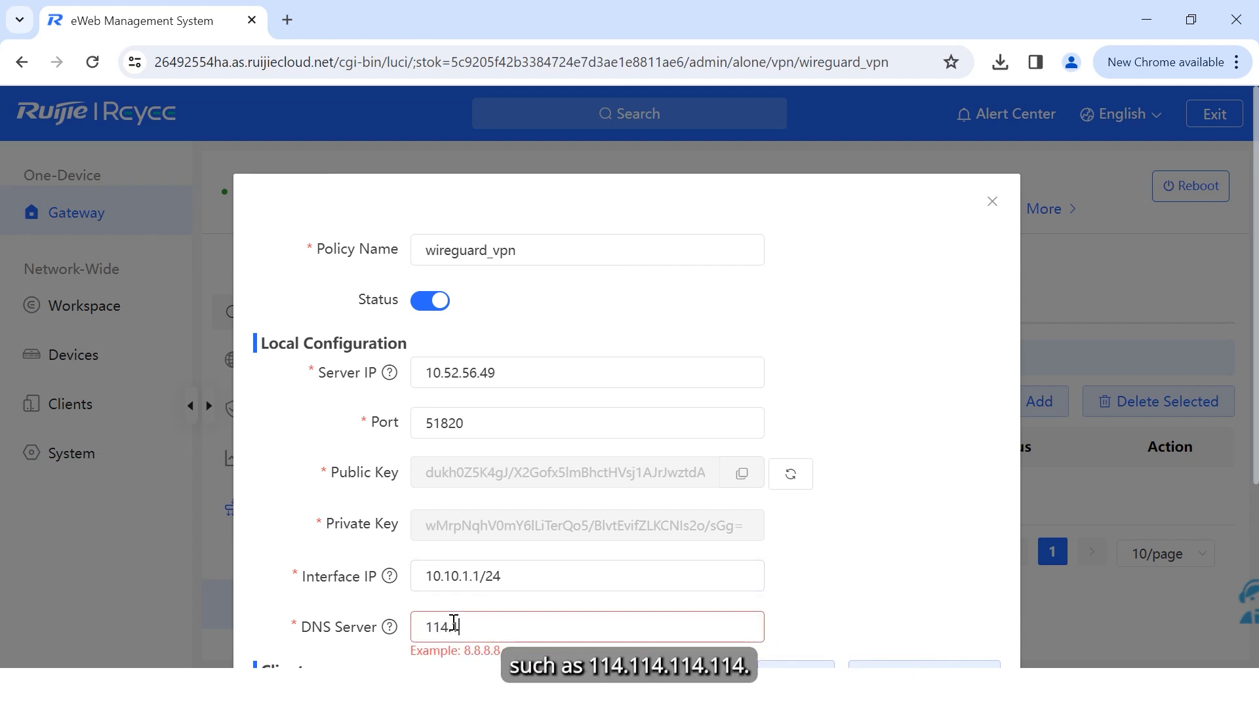
type("114.114.114")
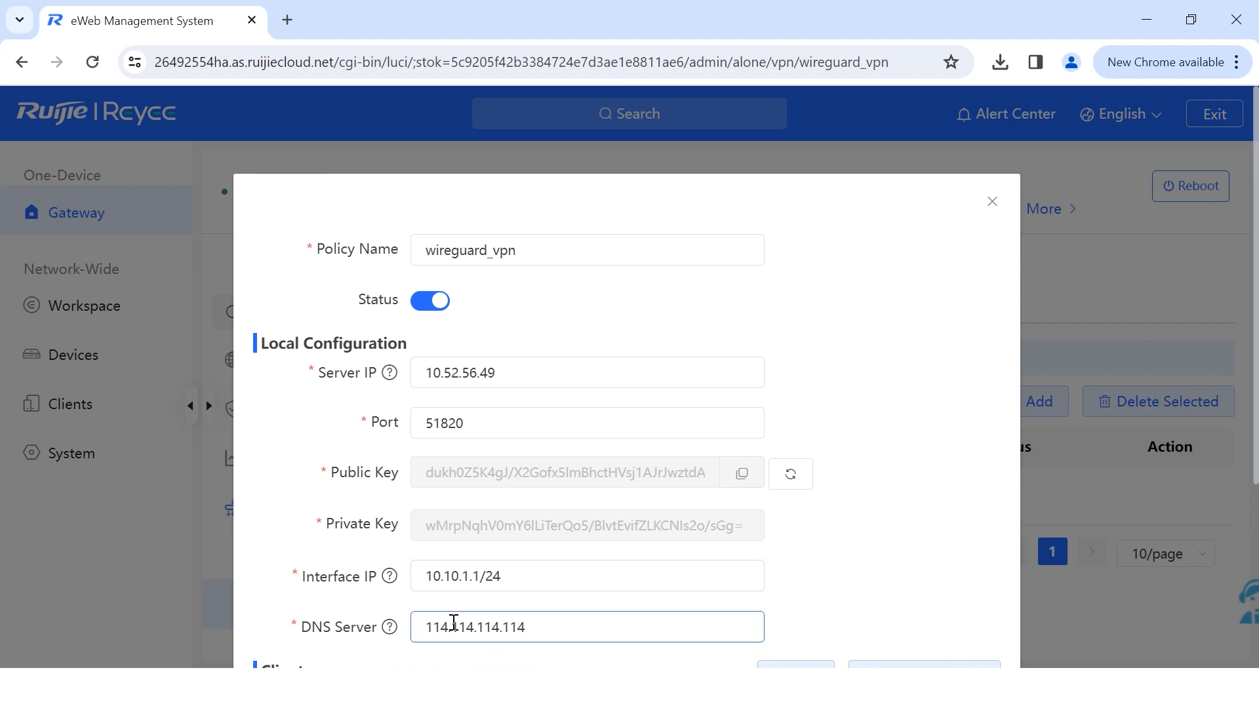
Step: Add a client to the policy with username user1 and interface IP 10.10.1.10
scroll(628, 508, "down", 1)
scroll(629, 508, "down", 3)
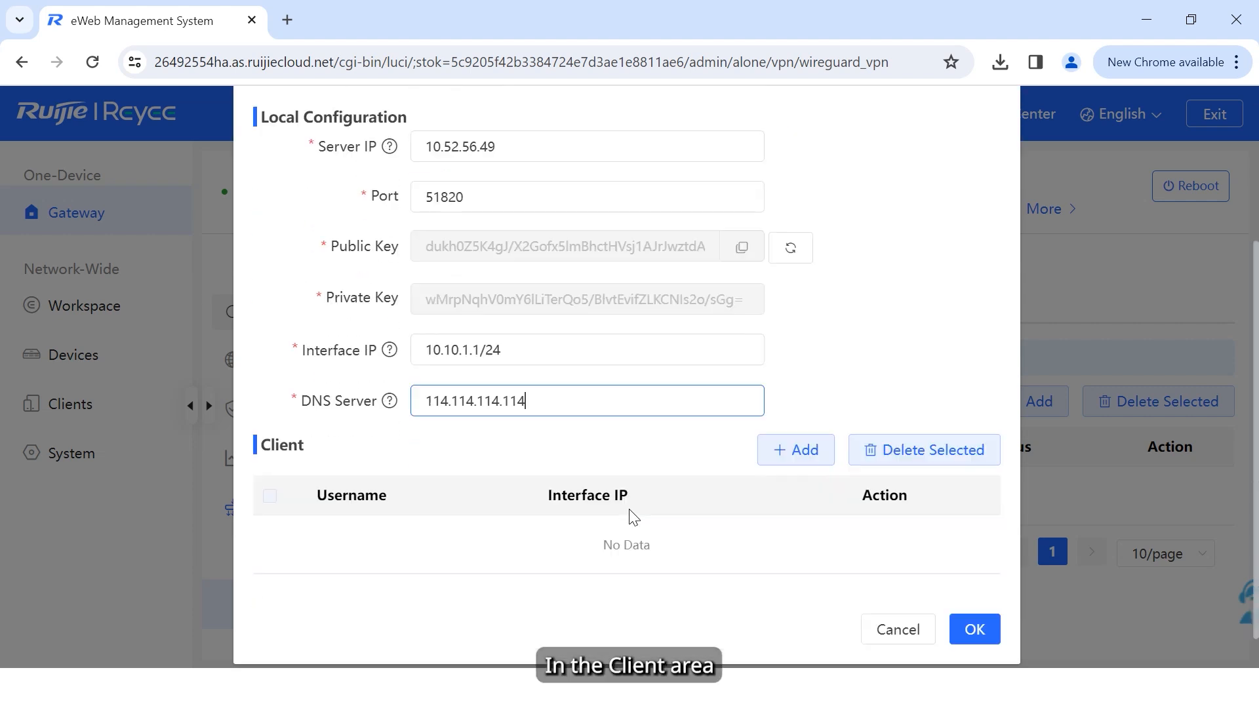
left_click(826, 452)
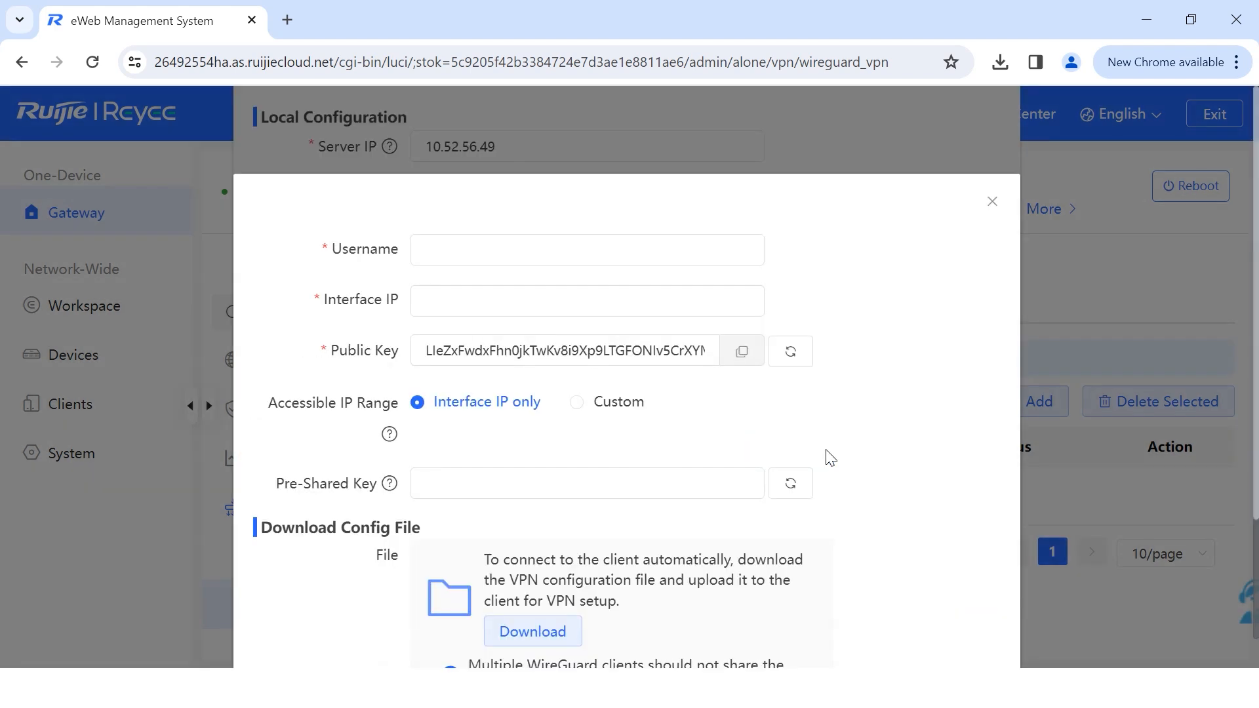
left_click(479, 255)
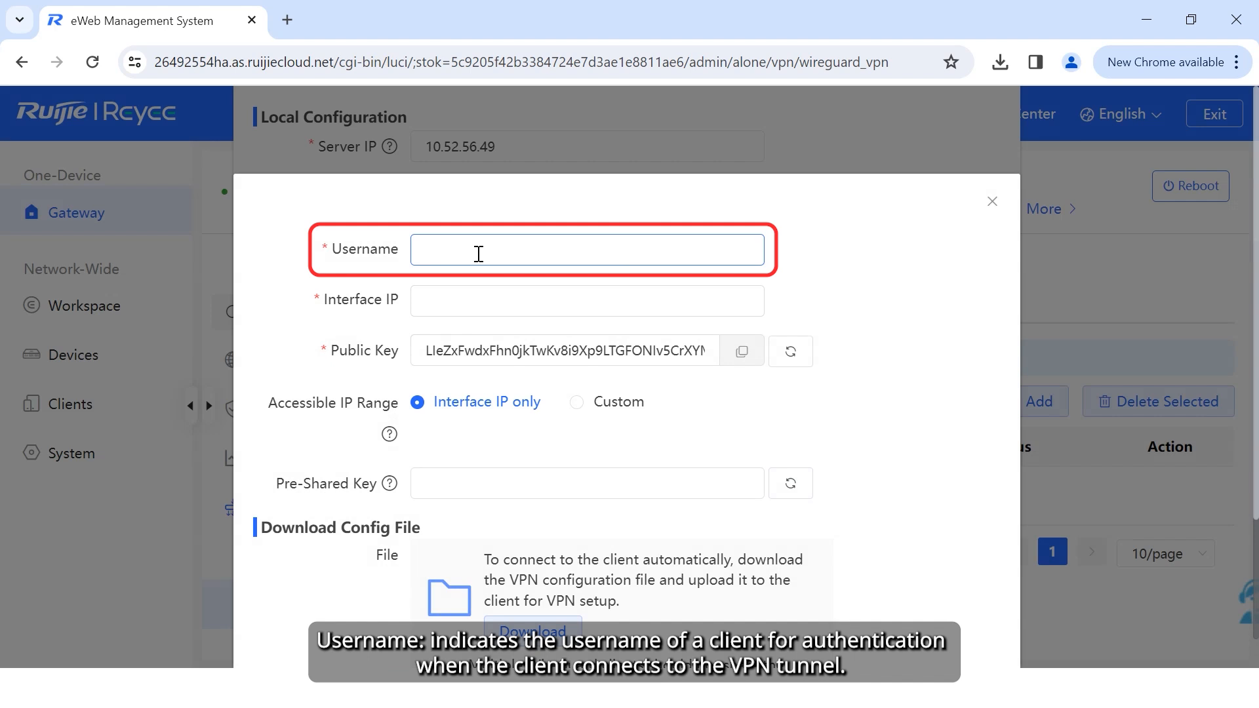
type("us")
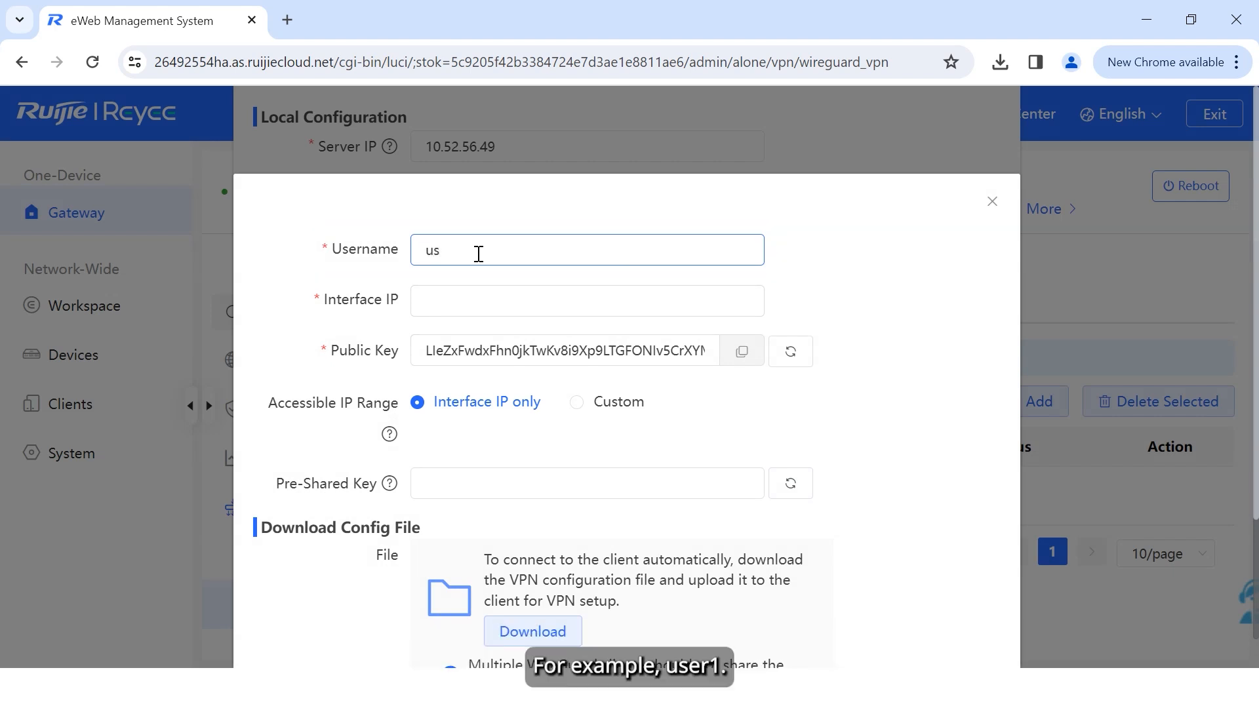
type("er1")
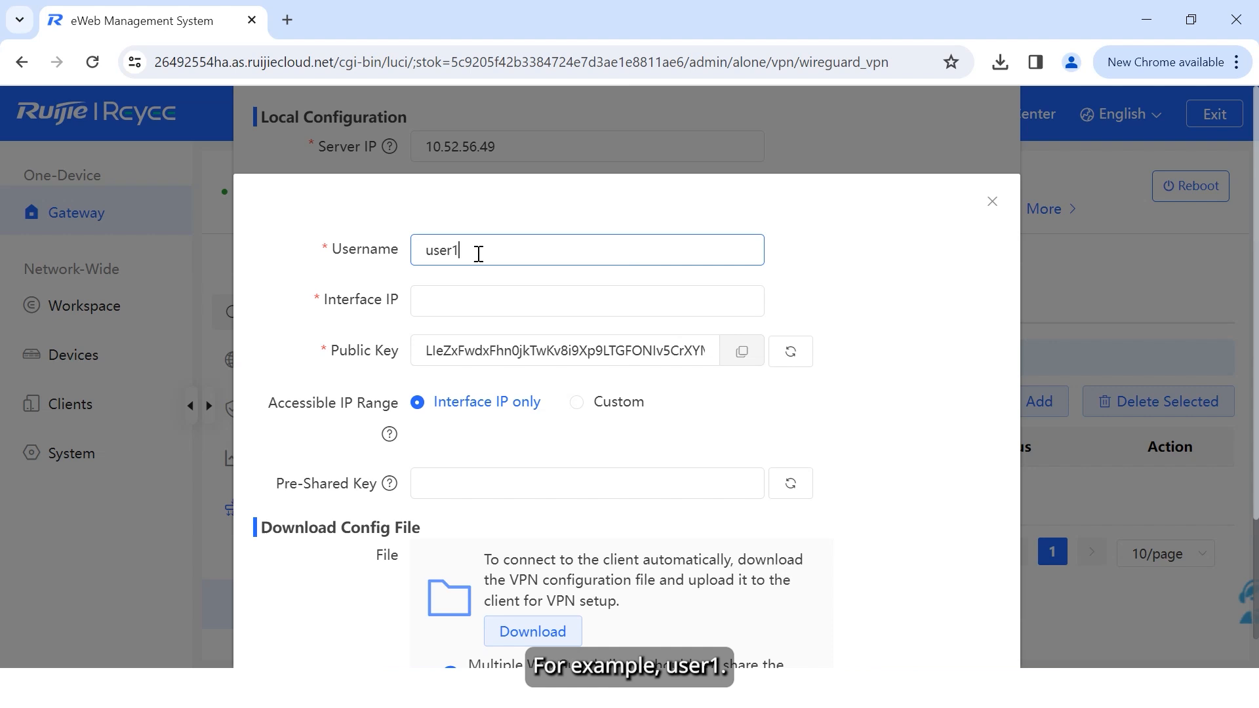
left_click(465, 293)
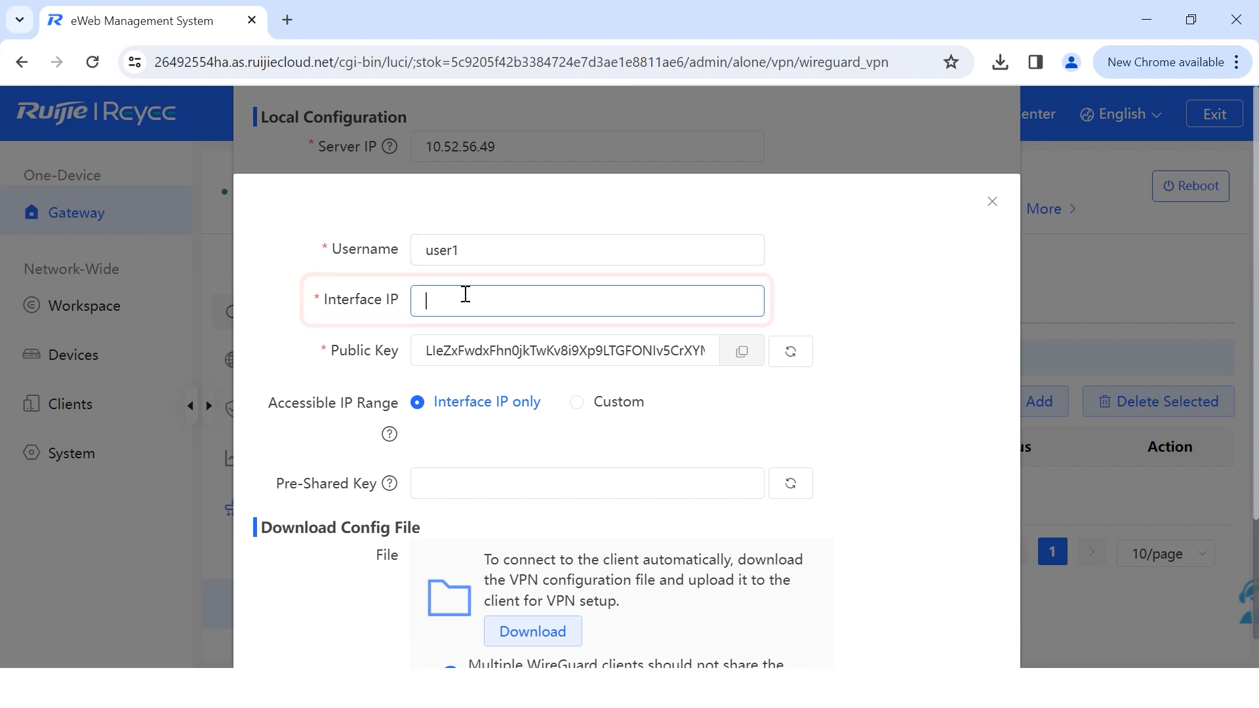
type("10.10")
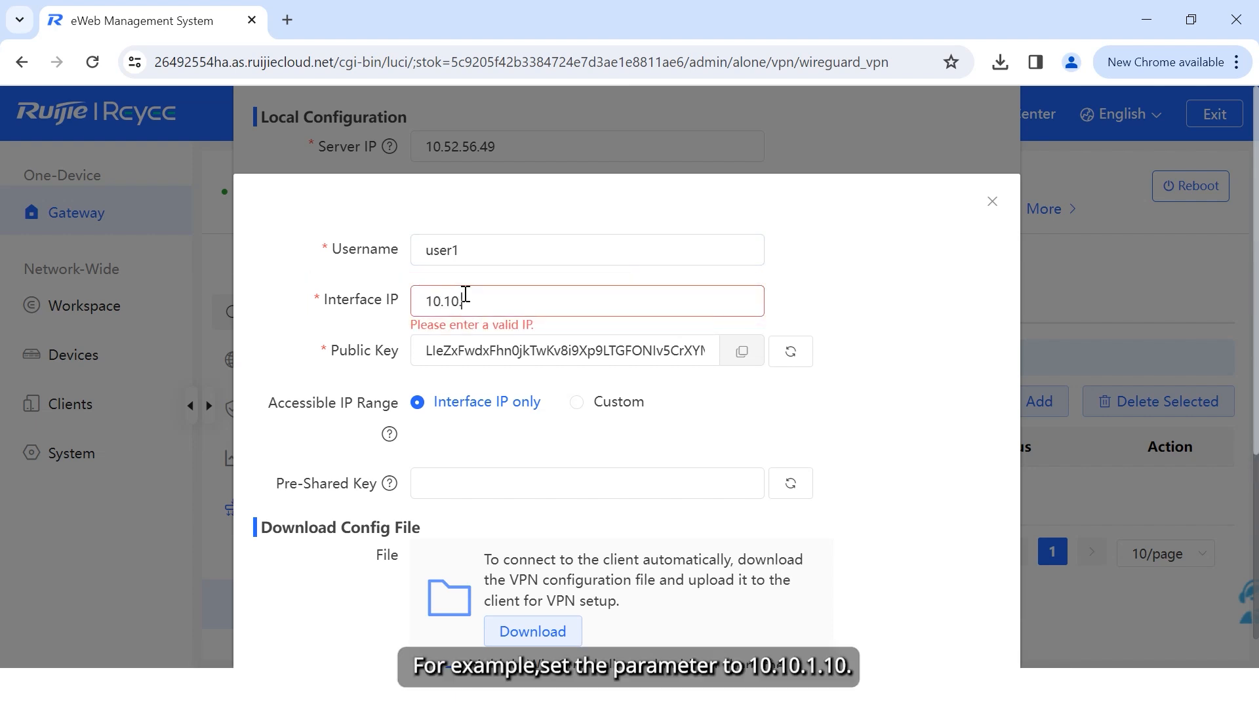
type(".1.10")
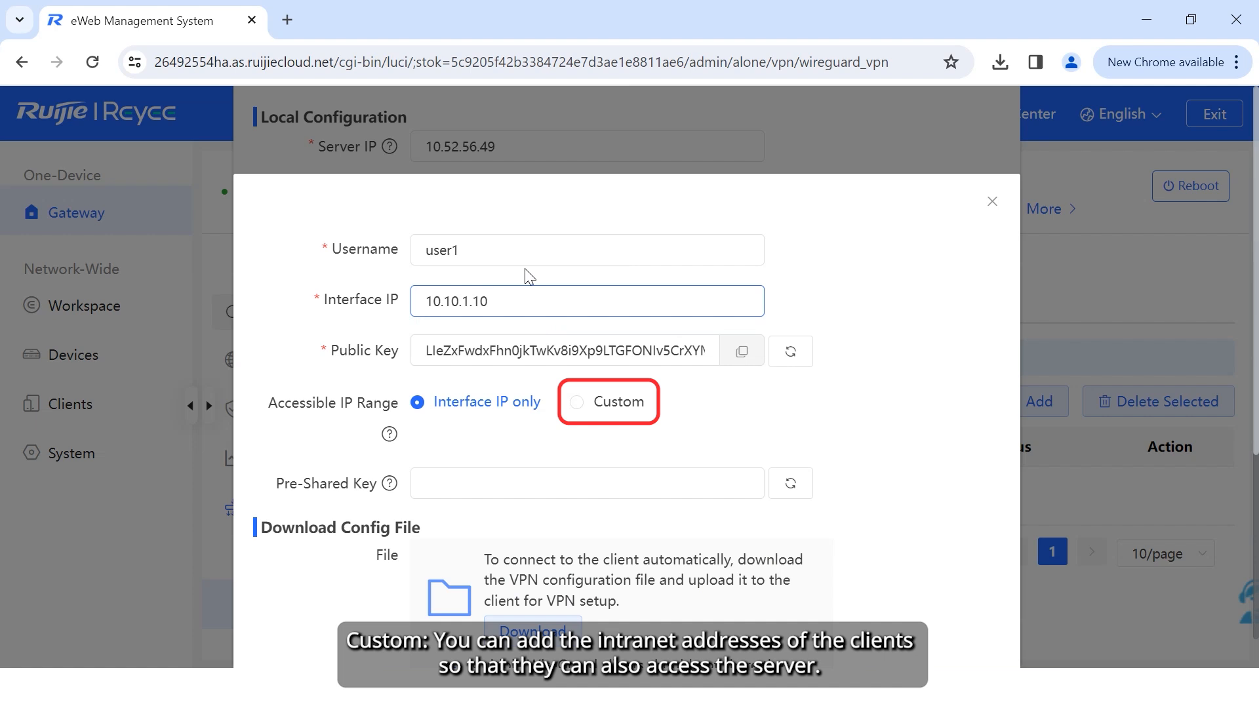
Step: Switch the client's accessible IP range to Custom and add the subnet 192.168.10.0/24
left_click(612, 407)
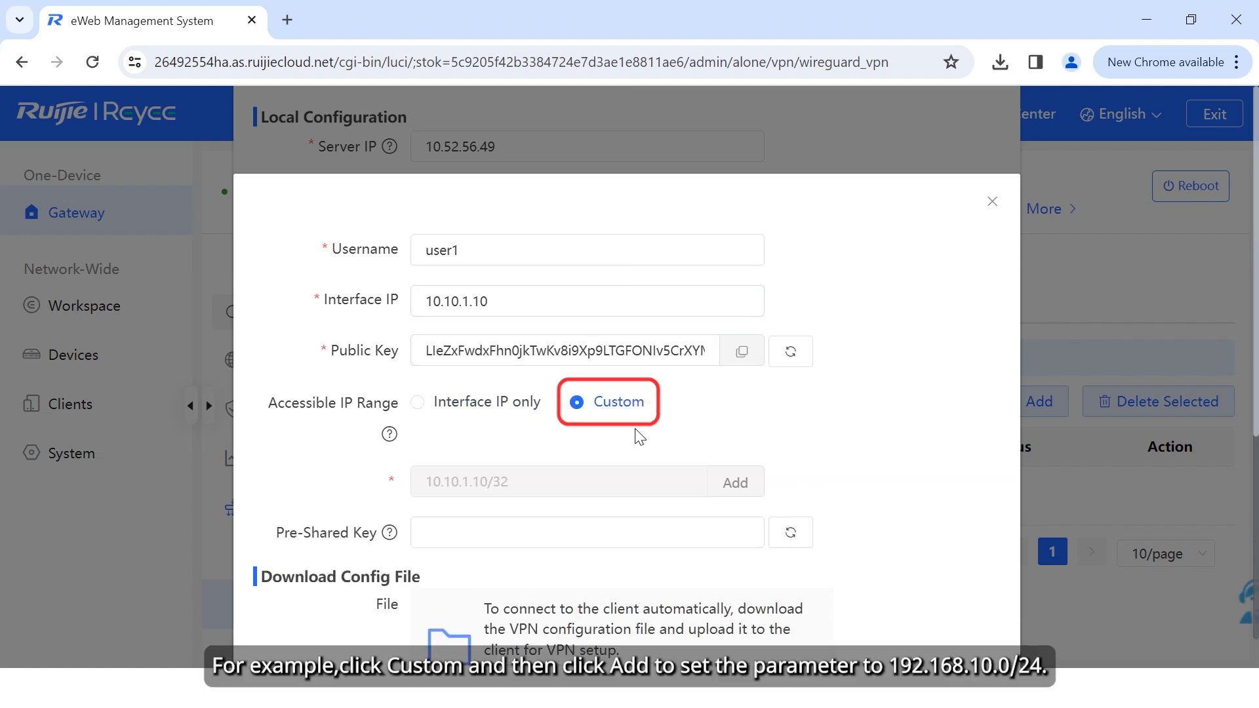
left_click(747, 490)
left_click(593, 527)
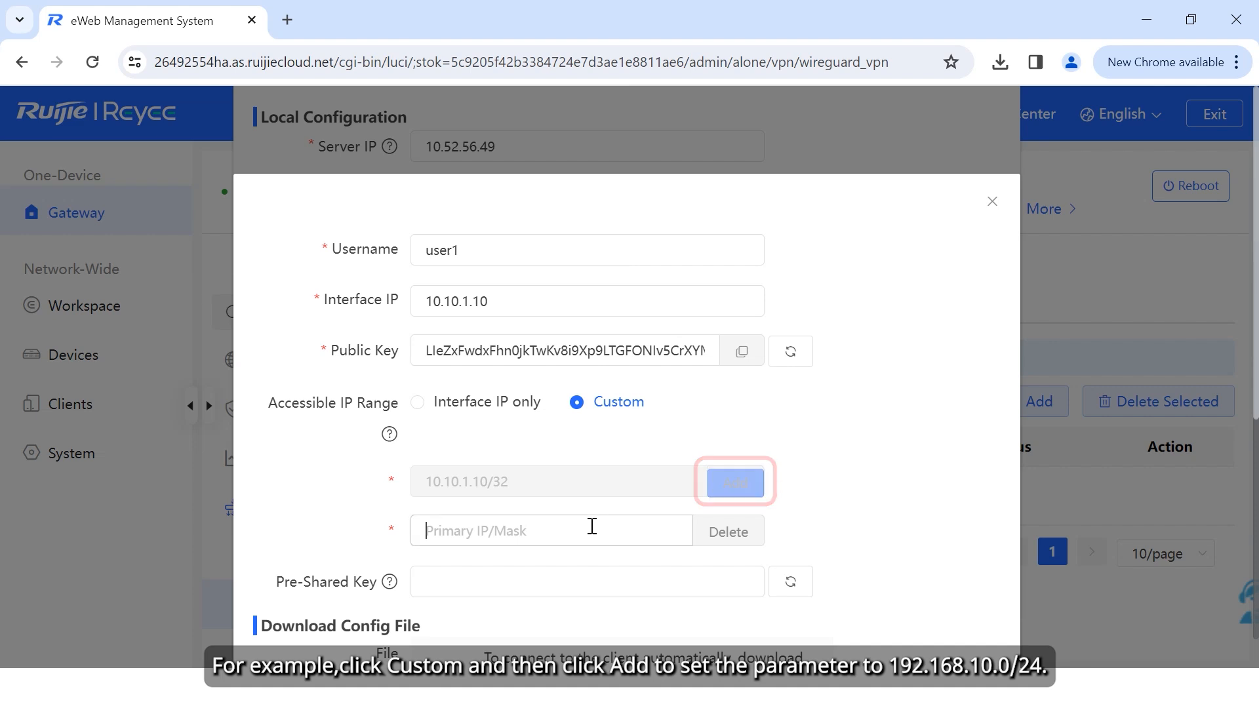
type("192.168.")
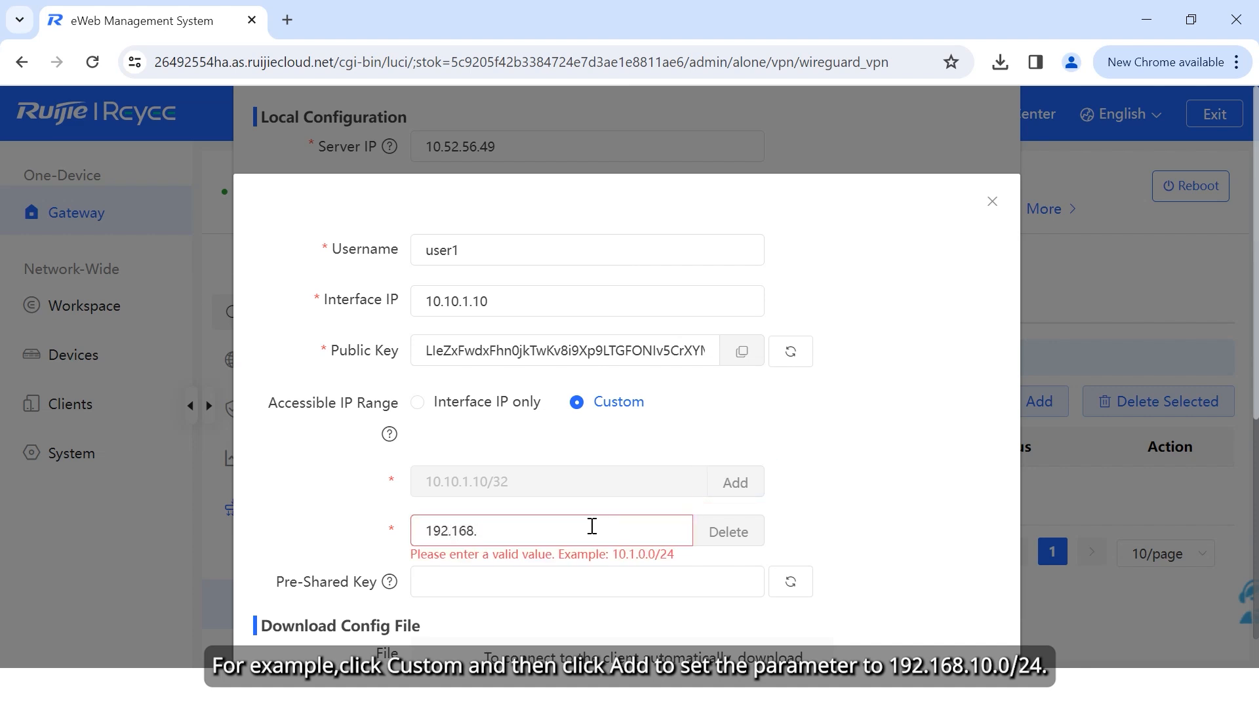
type("10.0/24")
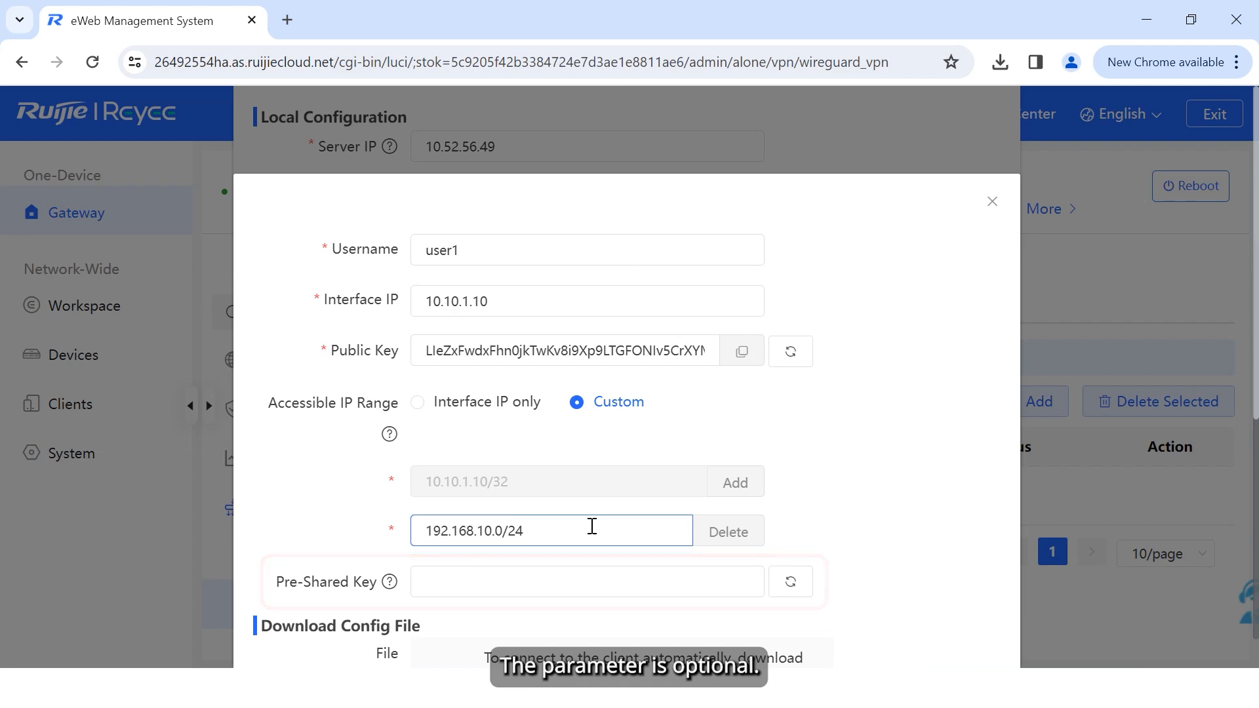
Step: Download the VPN configuration file for client user1, leaving the pre-shared key empty
scroll(591, 525, "down", 2)
left_click(708, 441)
scroll(709, 441, "down", 2)
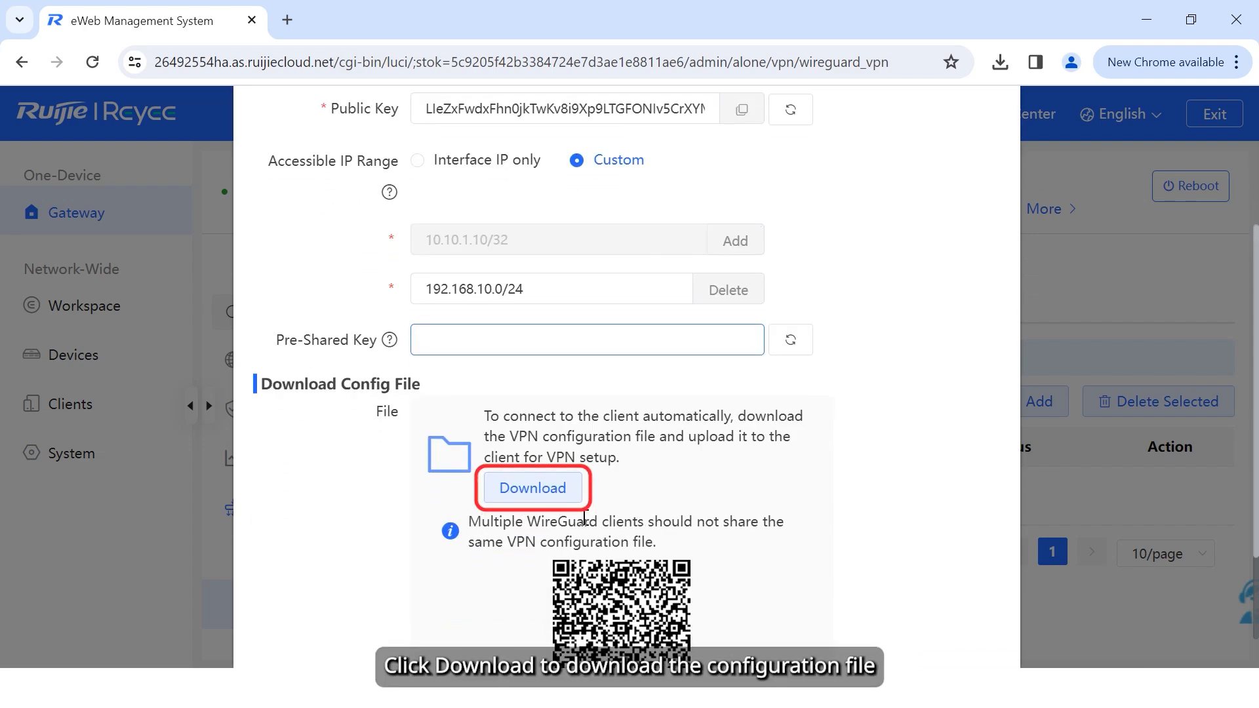
left_click(562, 491)
left_click(562, 490)
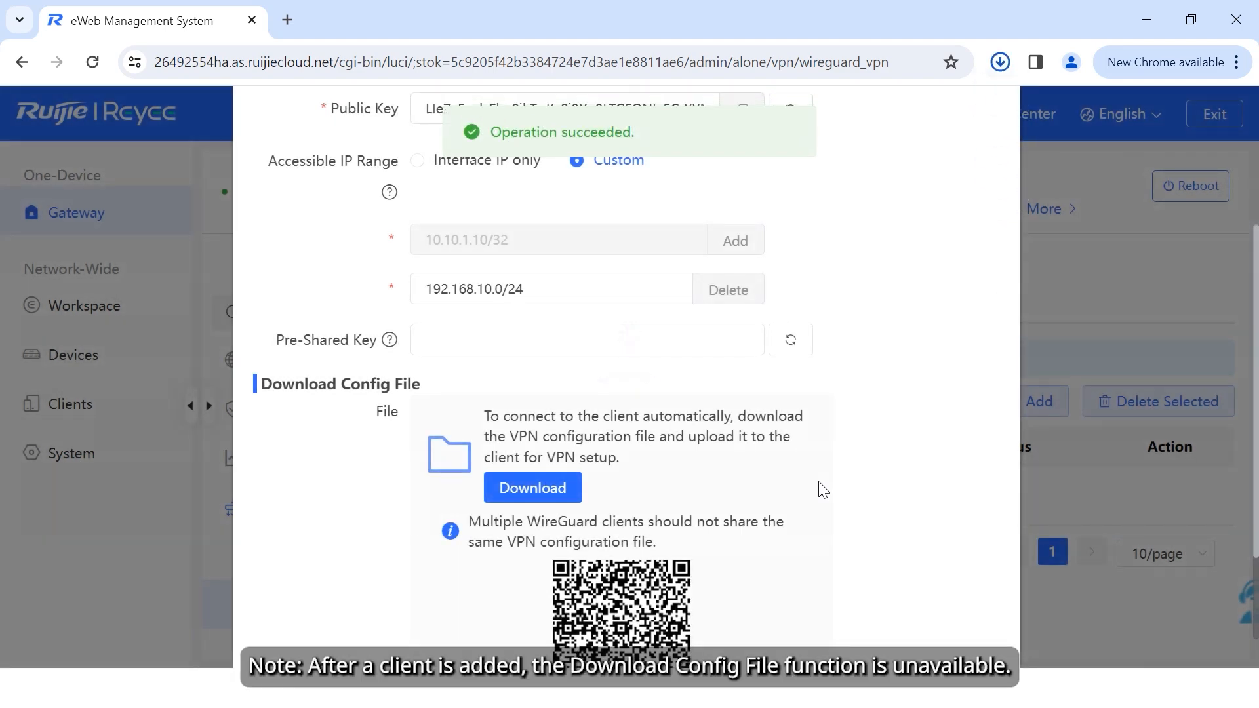
Step: Save client user1, accepting the config download restriction, and apply the WireGuard server policy
scroll(823, 490, "down", 3)
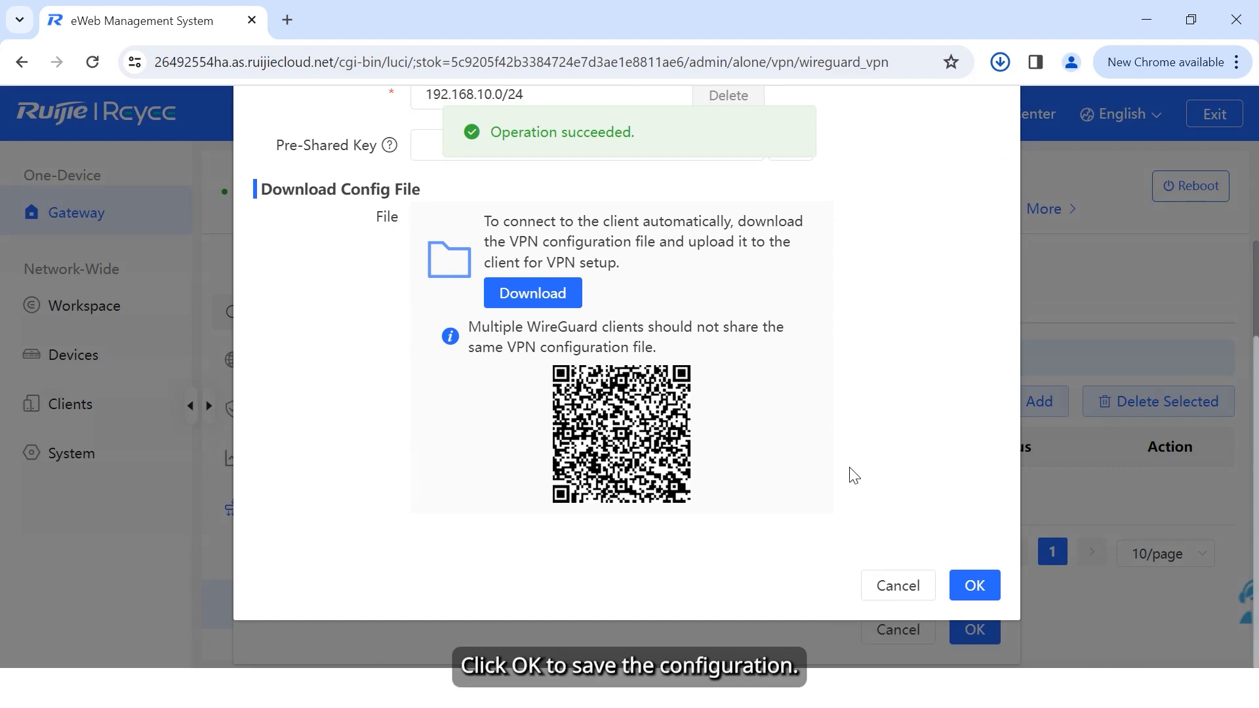
left_click(995, 584)
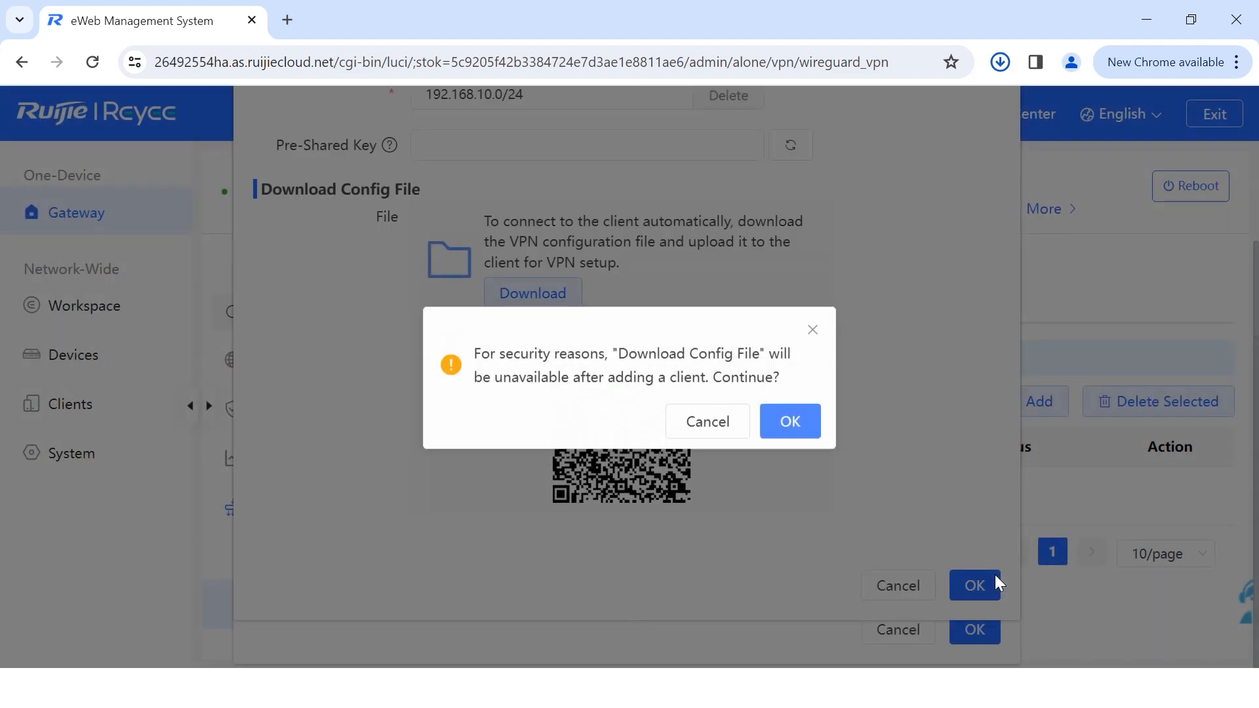
left_click(815, 423)
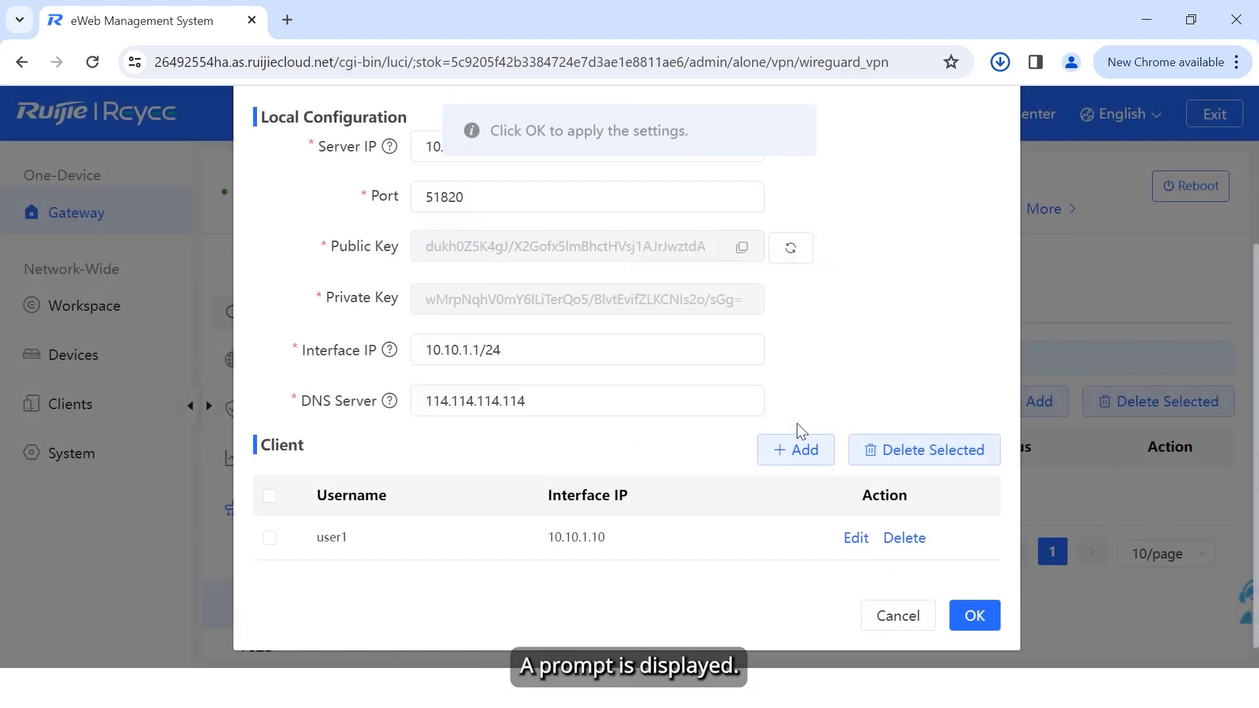
left_click(986, 623)
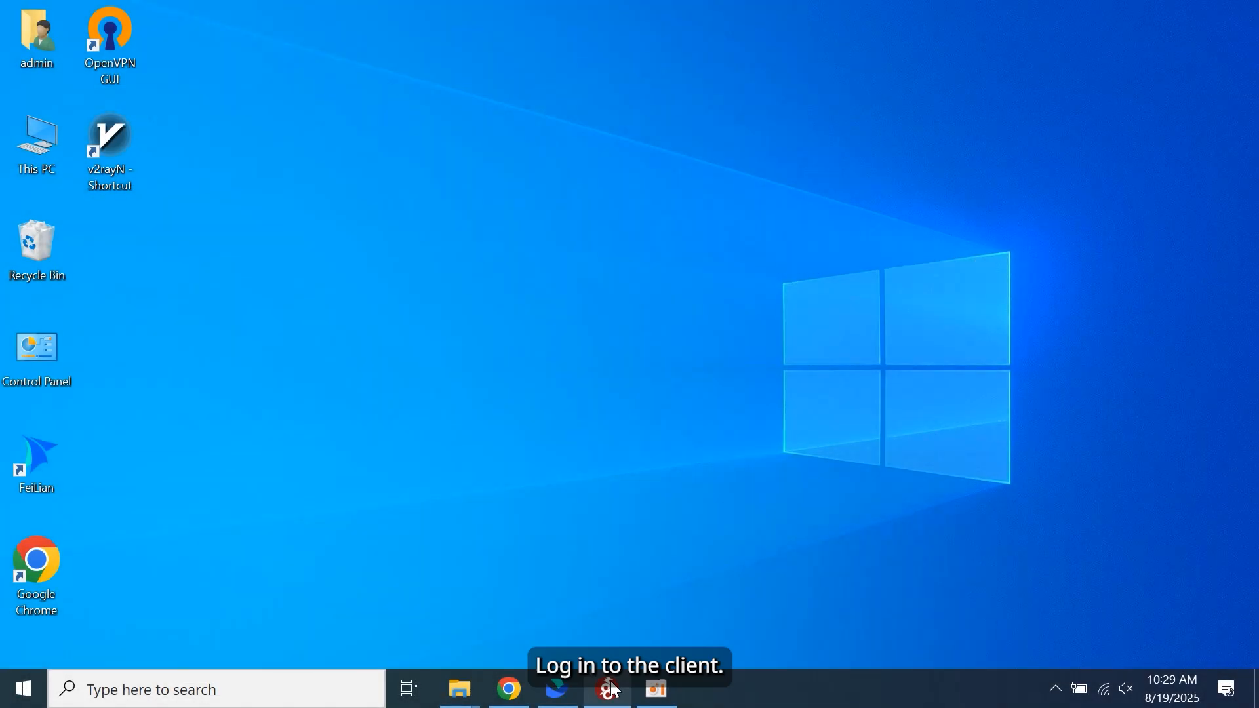
Step: Switch to the WireGuard client, import the tunnel from wireguard_vpn-user1.conf in Downloads, and activate it
left_click(610, 689)
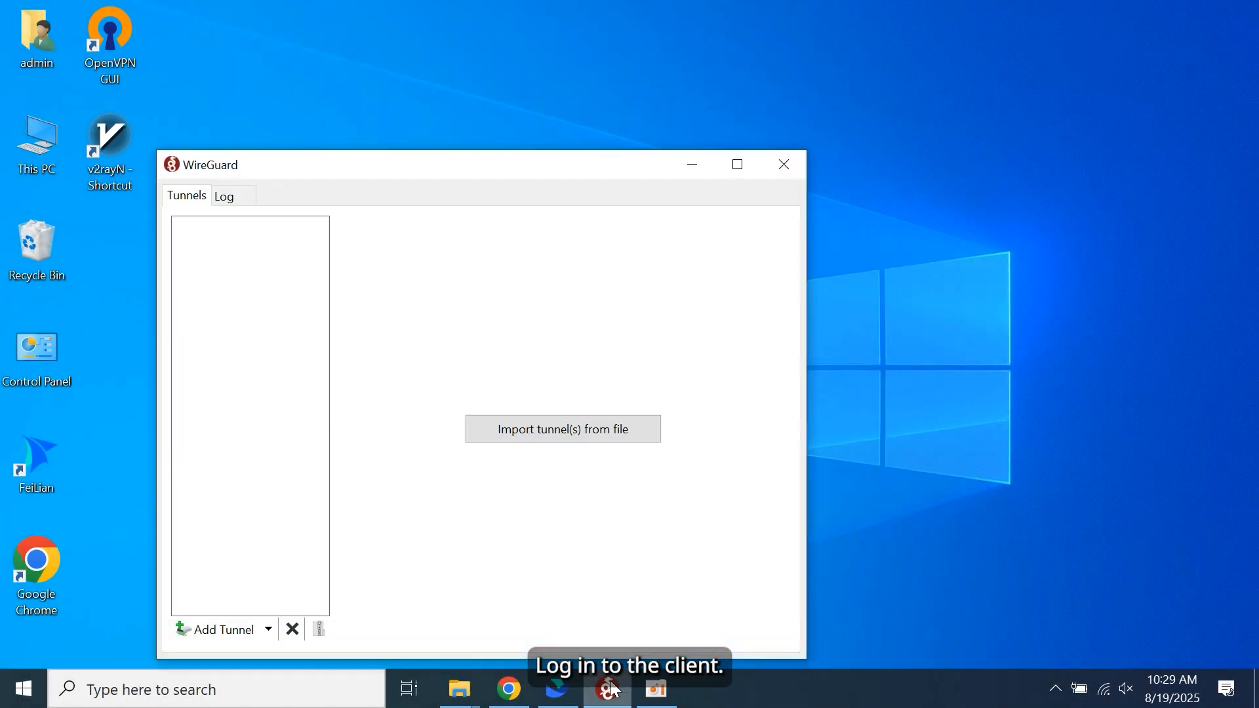
left_click_drag(553, 172, 667, 122)
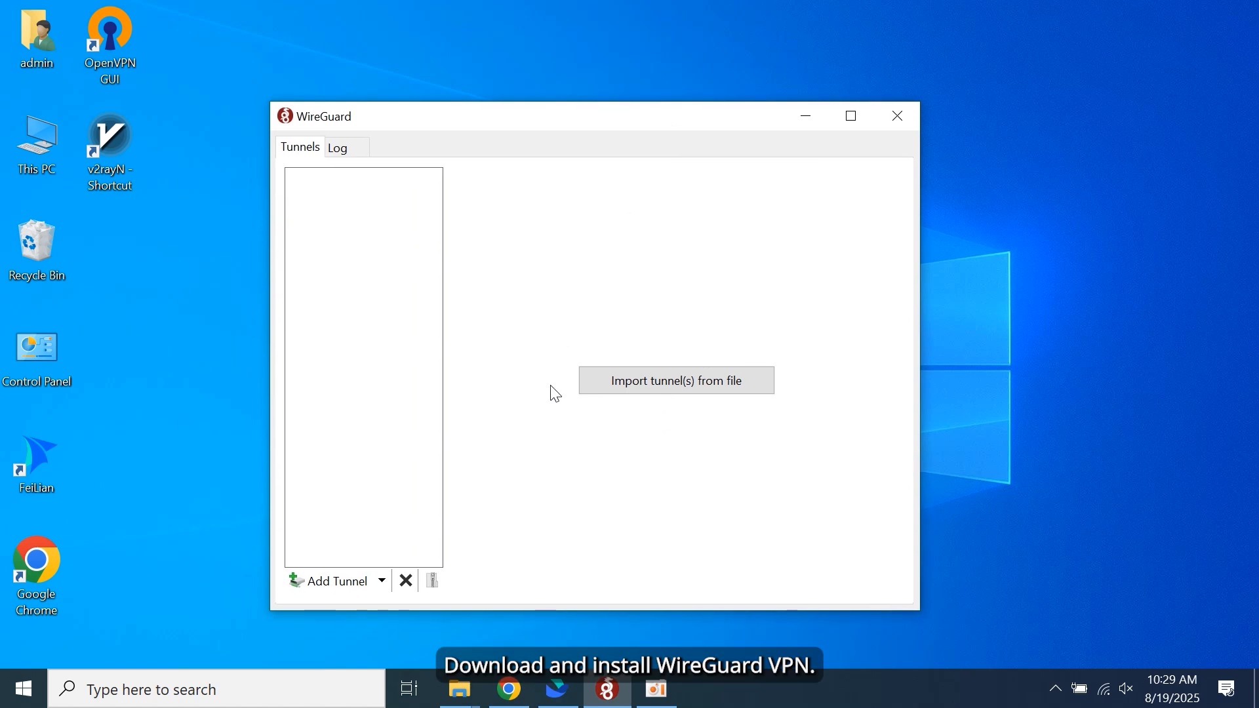
left_click(383, 581)
left_click(384, 608)
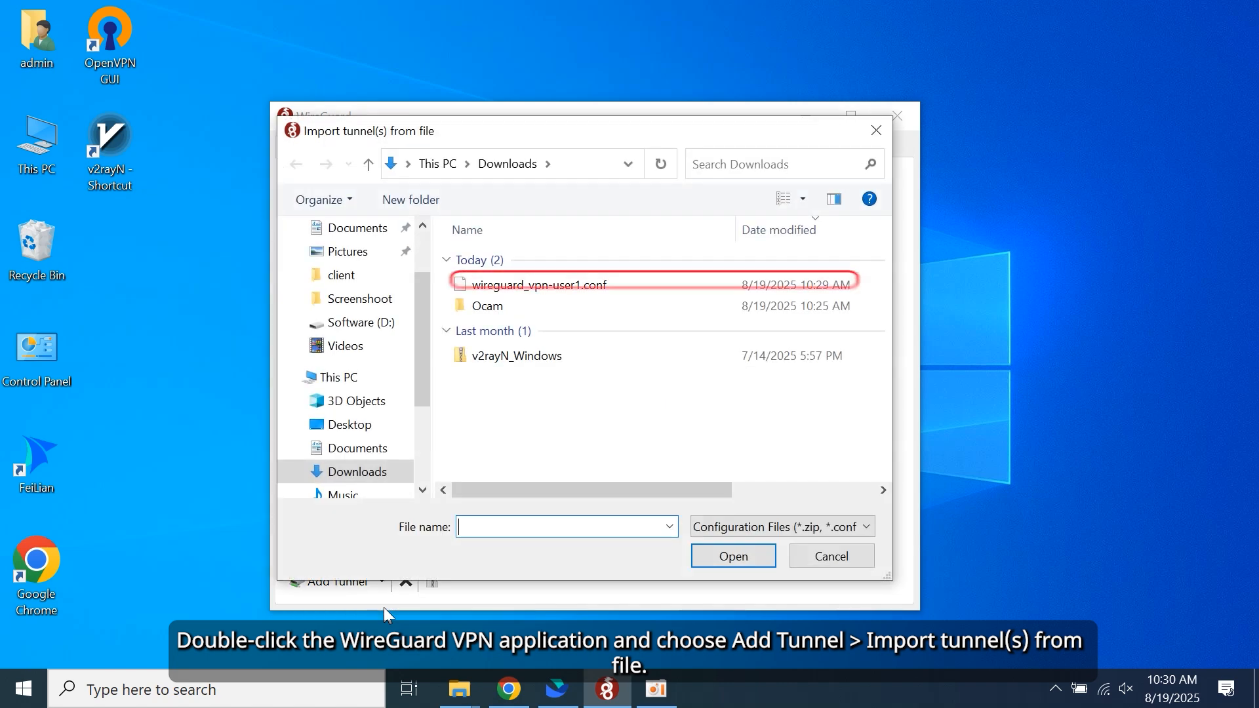
left_click(600, 284)
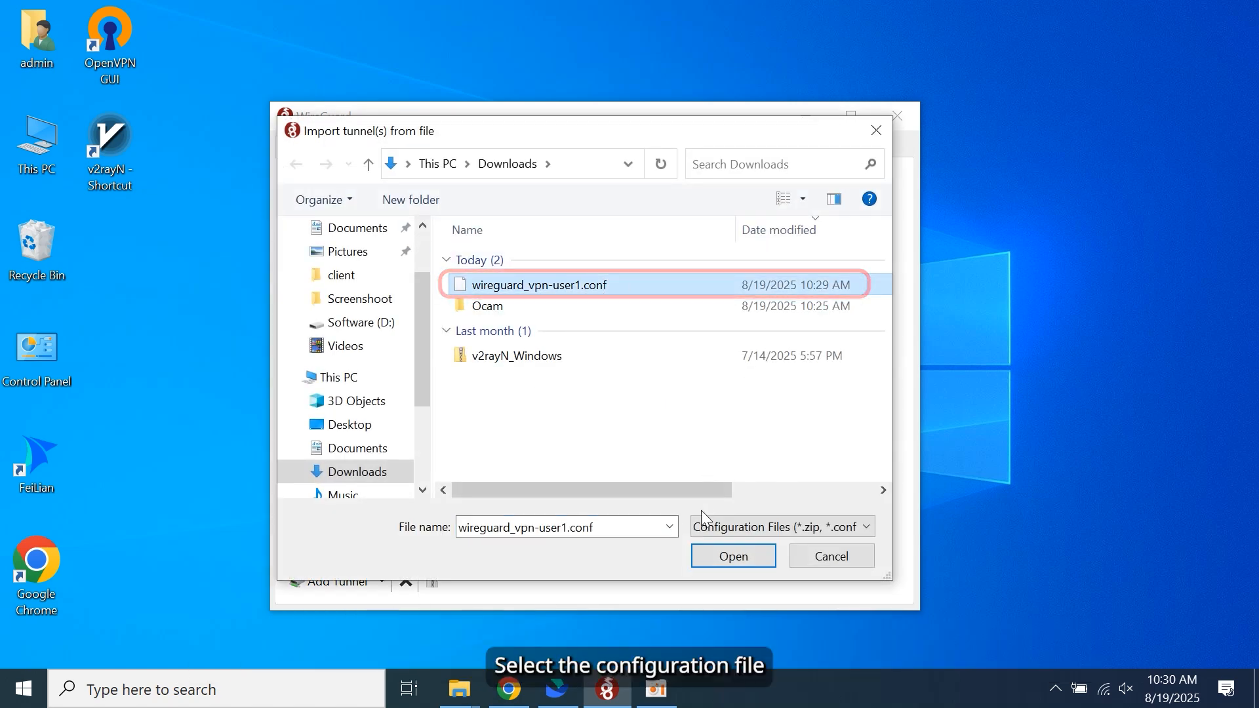
left_click(723, 556)
left_click(610, 303)
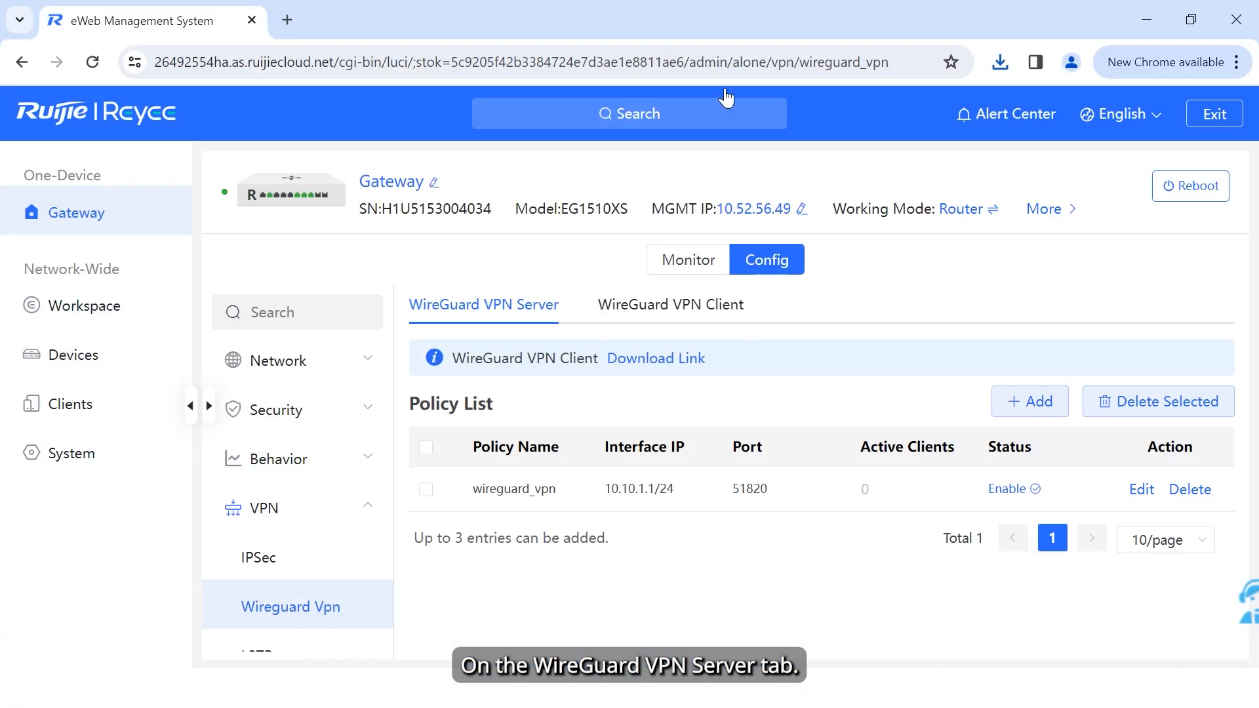
Step: Return to the eWeb system, reload the WireGuard policy list, and examine the active client's upload and download rates
left_click(568, 62)
key("Return")
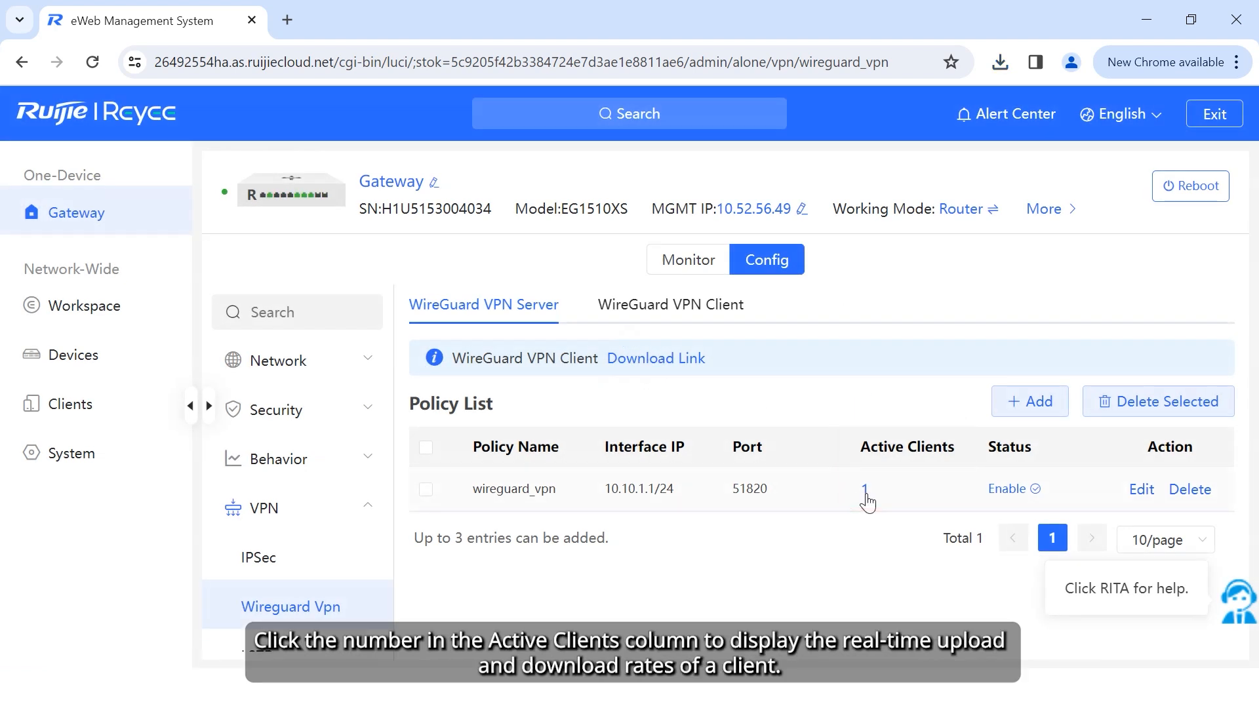
left_click(863, 492)
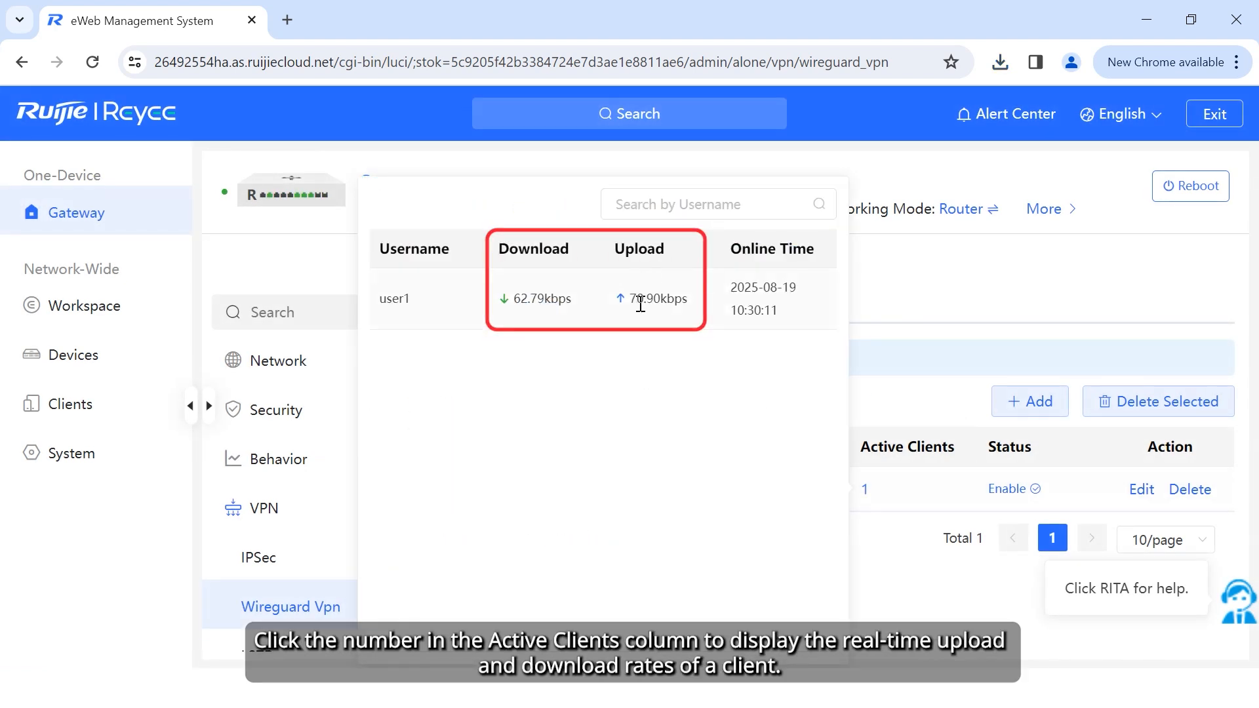